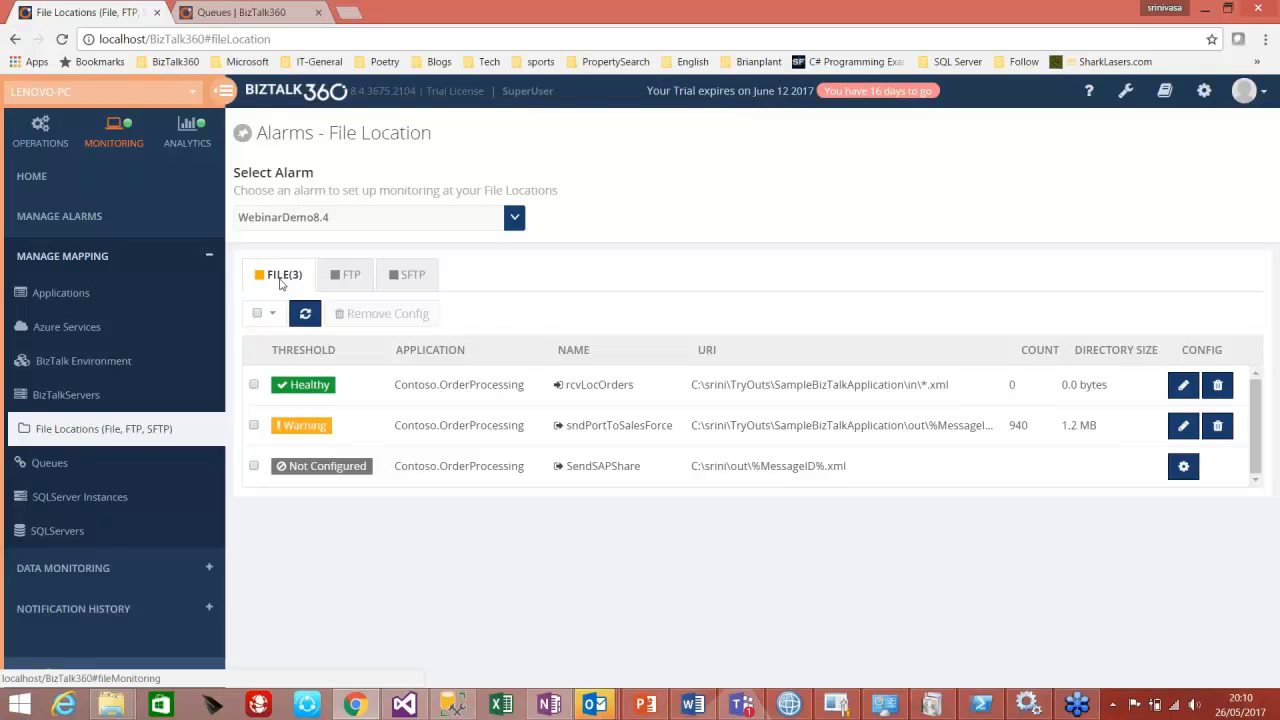
Configure file monitoring for SendSAPShare to warn if the file count is greater than 5, and save the configuration.
left_click(281, 280)
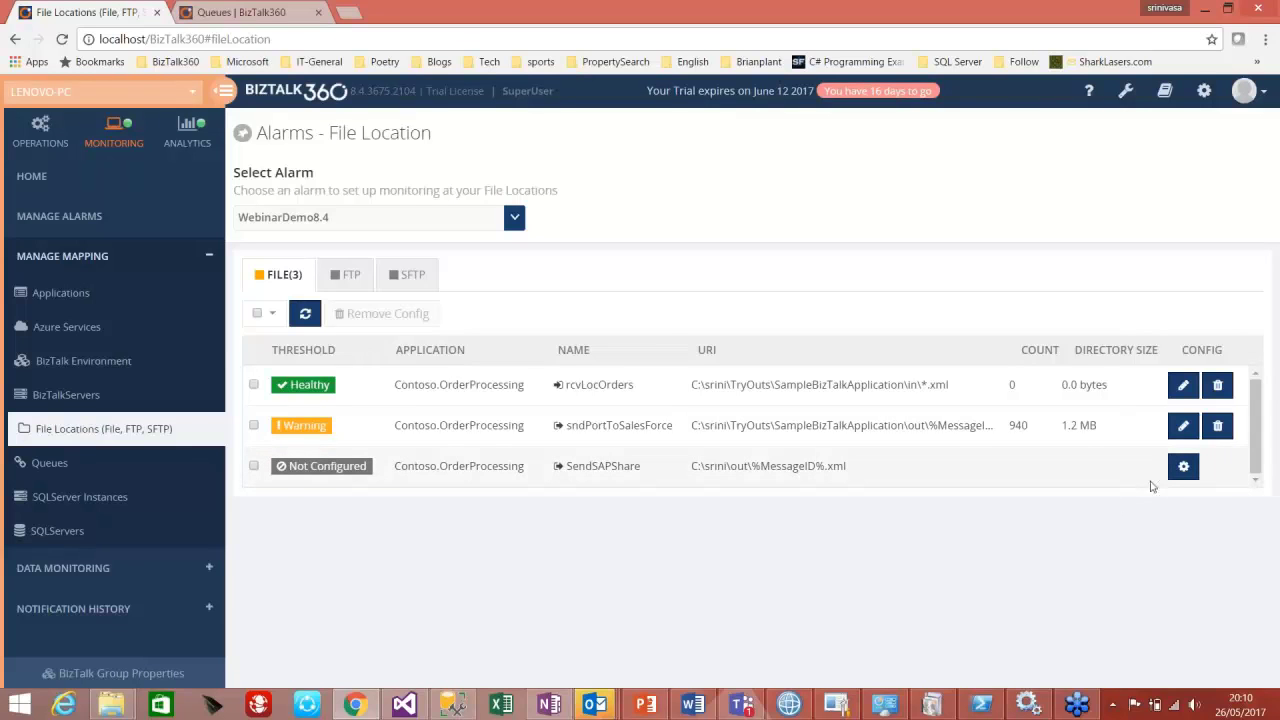
left_click(1183, 466)
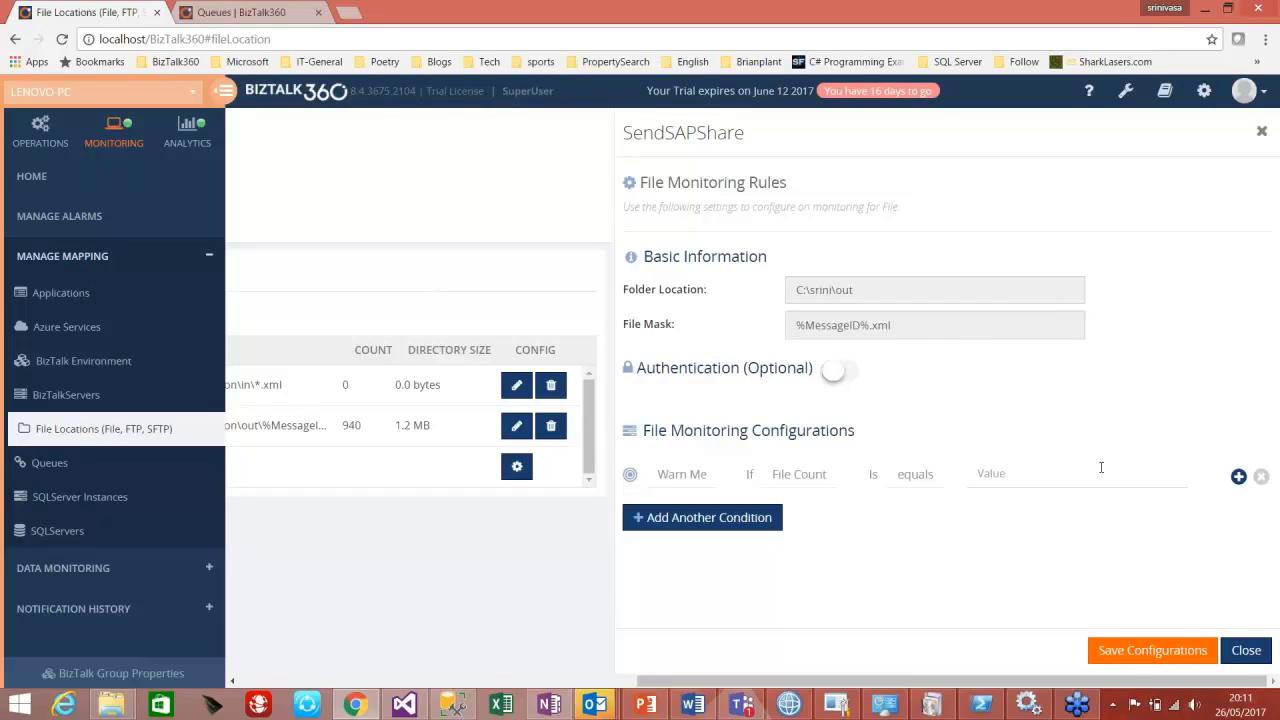
left_click(797, 480)
left_click(796, 505)
left_click(915, 476)
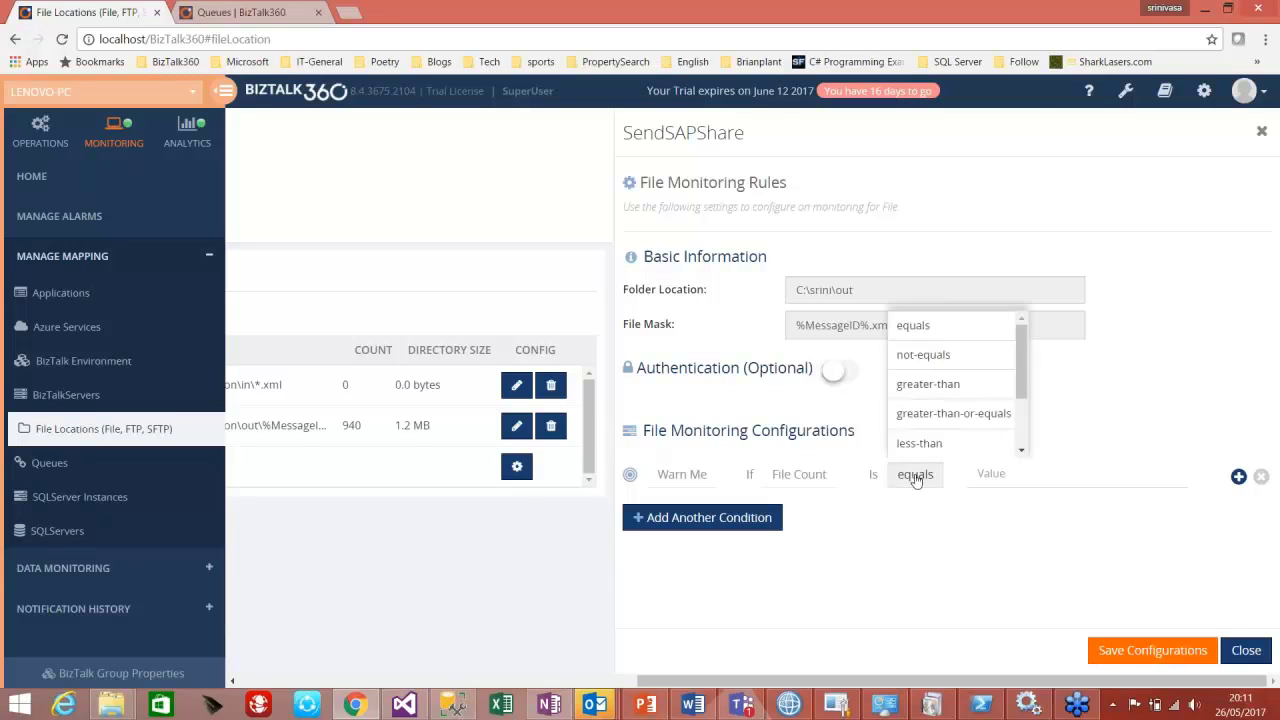
left_click(938, 385)
left_click(1004, 477)
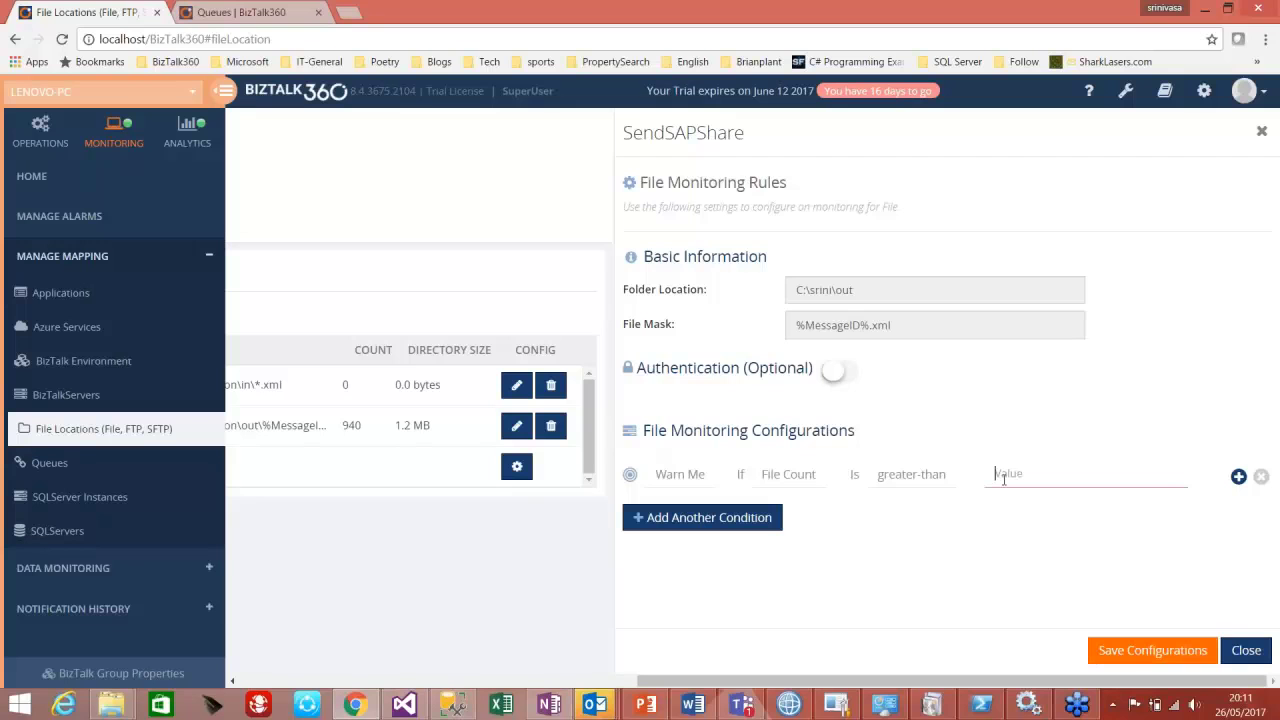
type("5")
left_click(960, 563)
left_click(1145, 660)
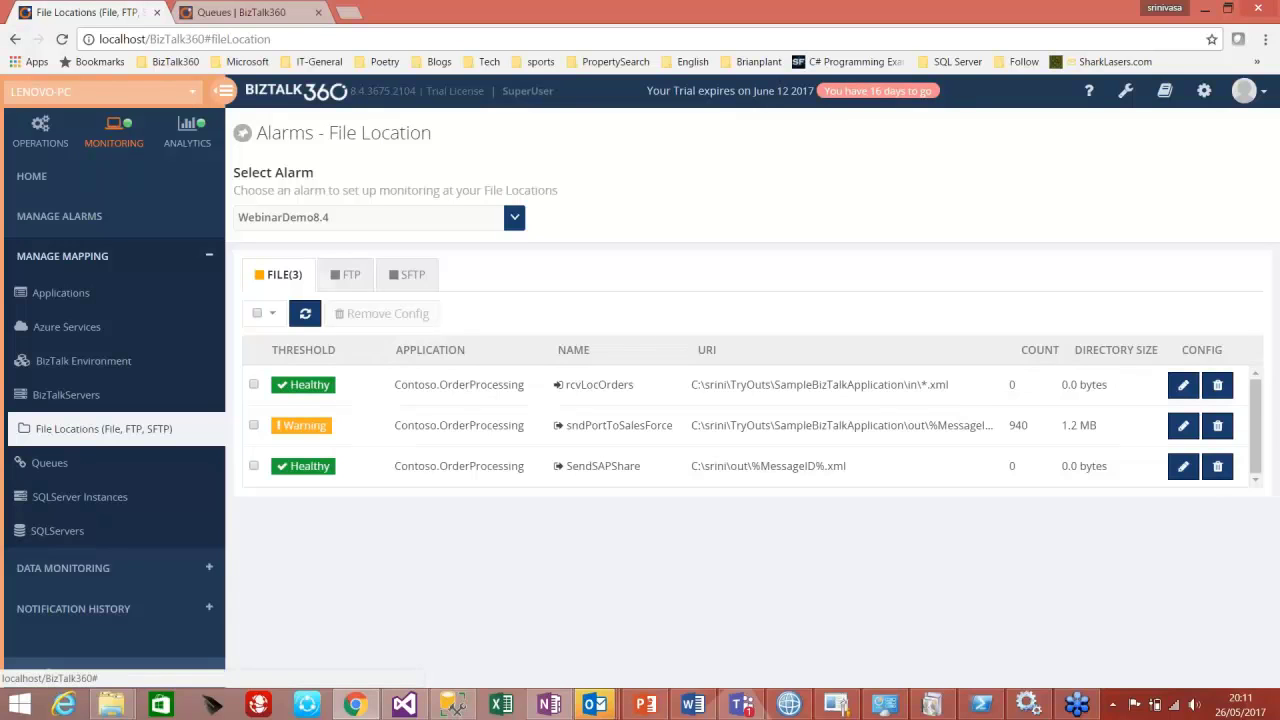
Review the connection, firewall and threshold settings of the FTP location SendPort1 and save its monitoring configuration.
left_click(346, 274)
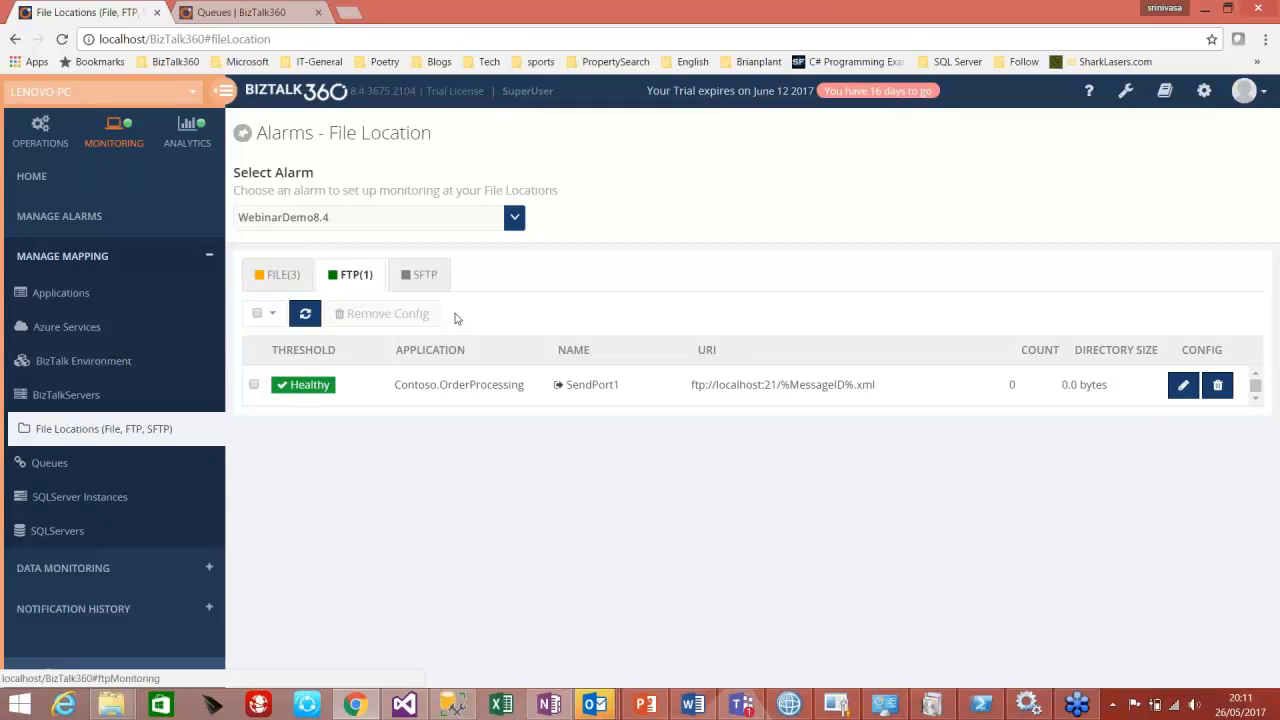
left_click(1184, 388)
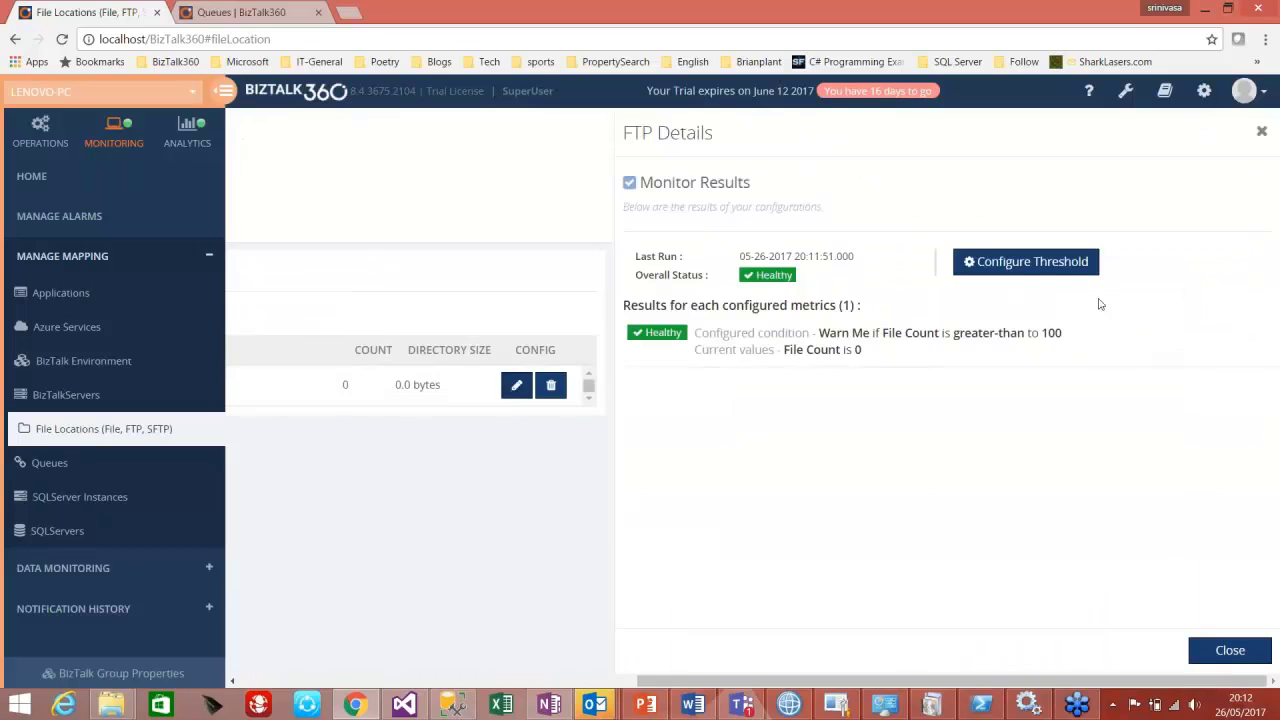
left_click(1060, 262)
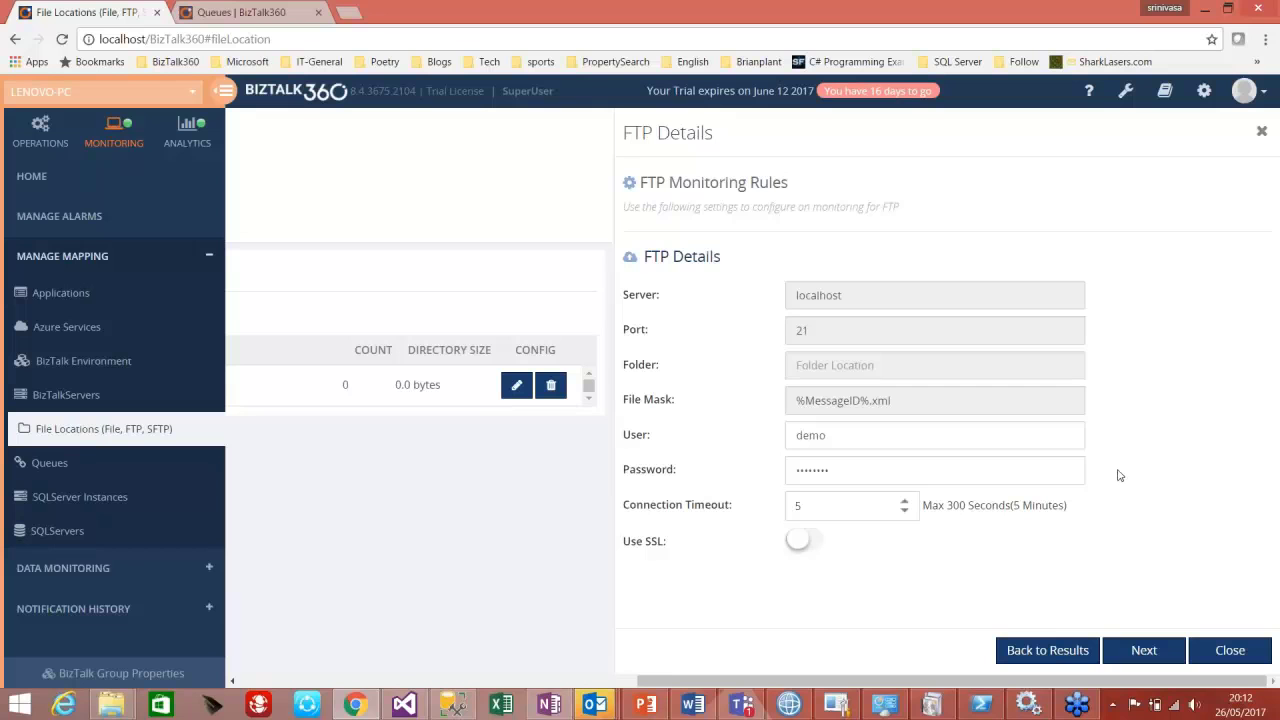
left_click(1141, 651)
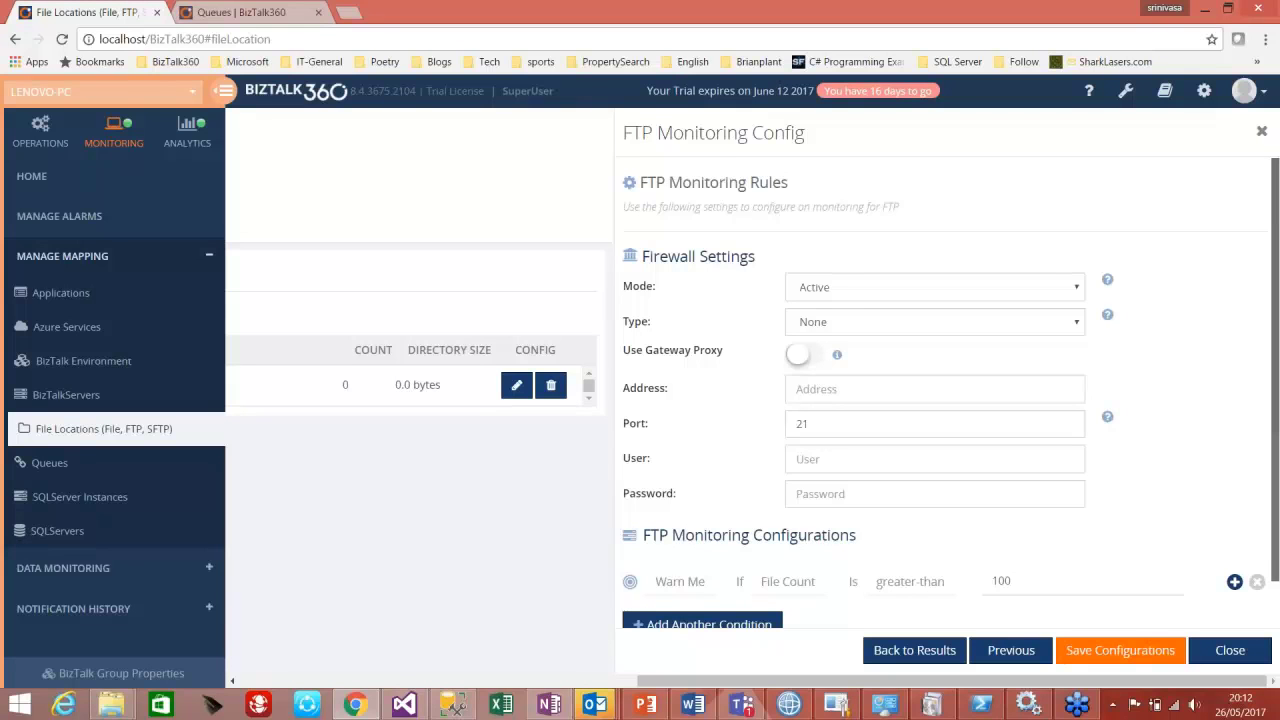
scroll(896, 492, "down", 1)
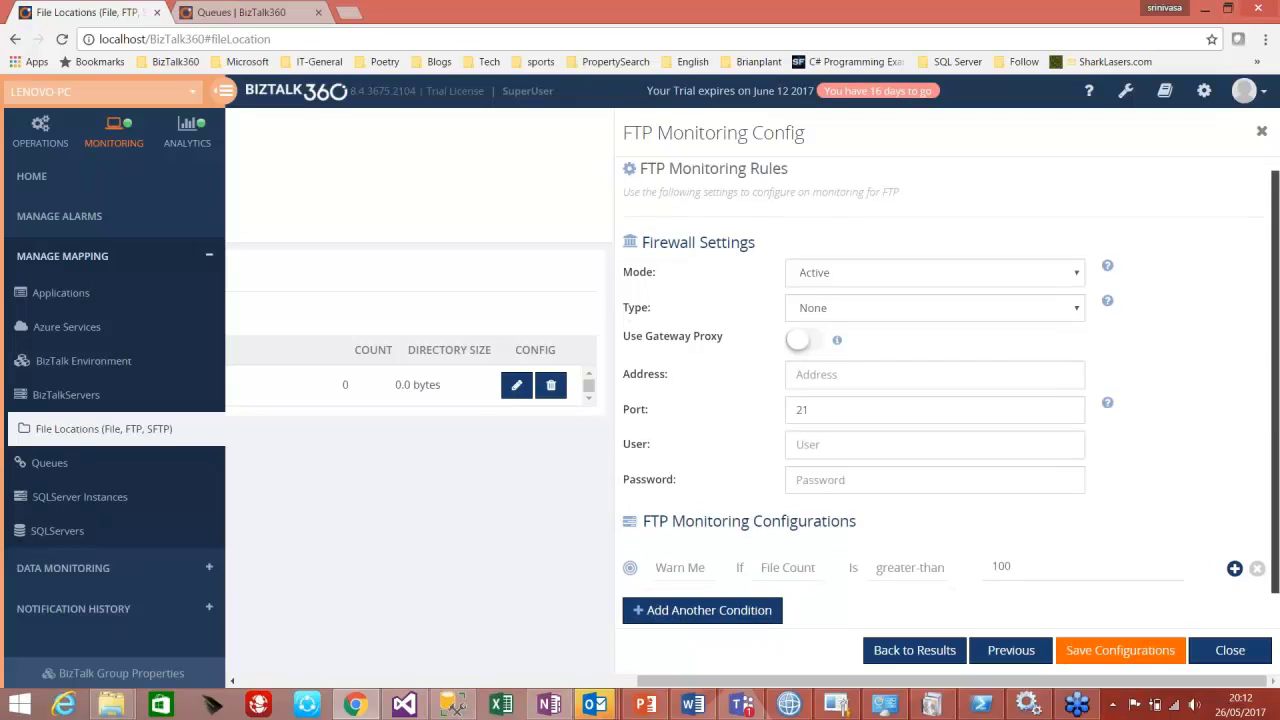
left_click(800, 550)
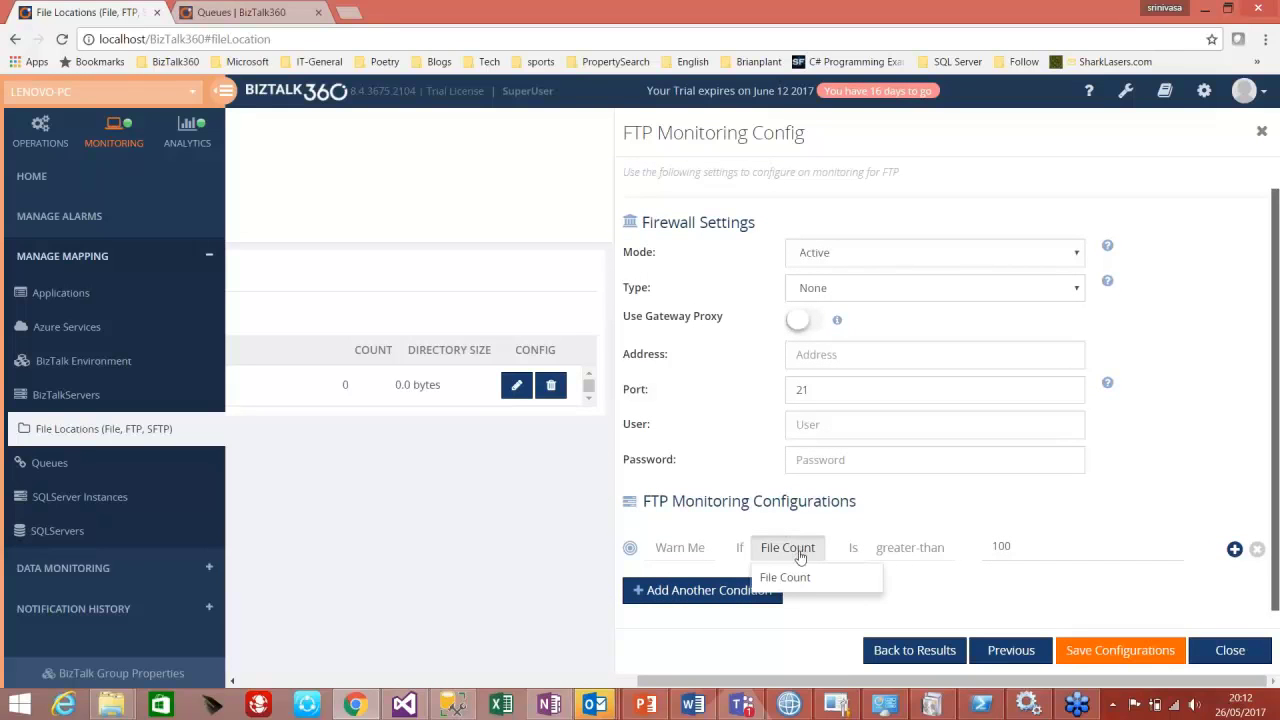
left_click(1197, 452)
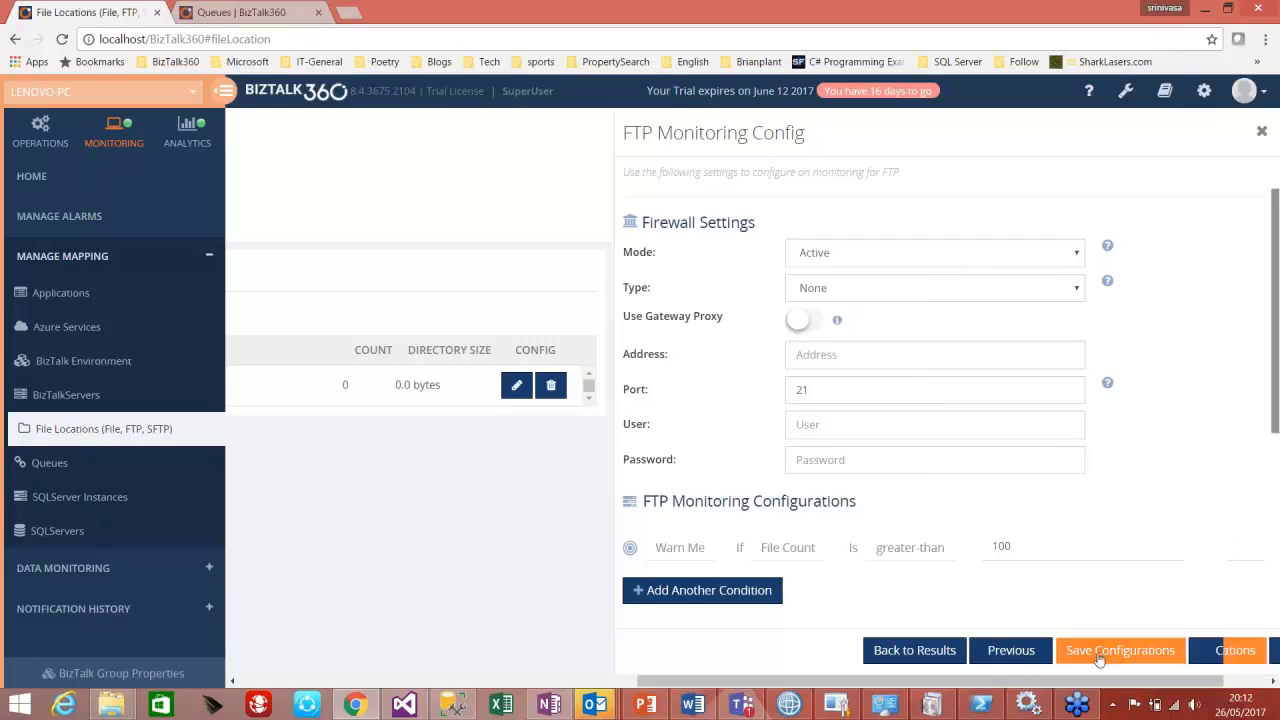
left_click(1118, 650)
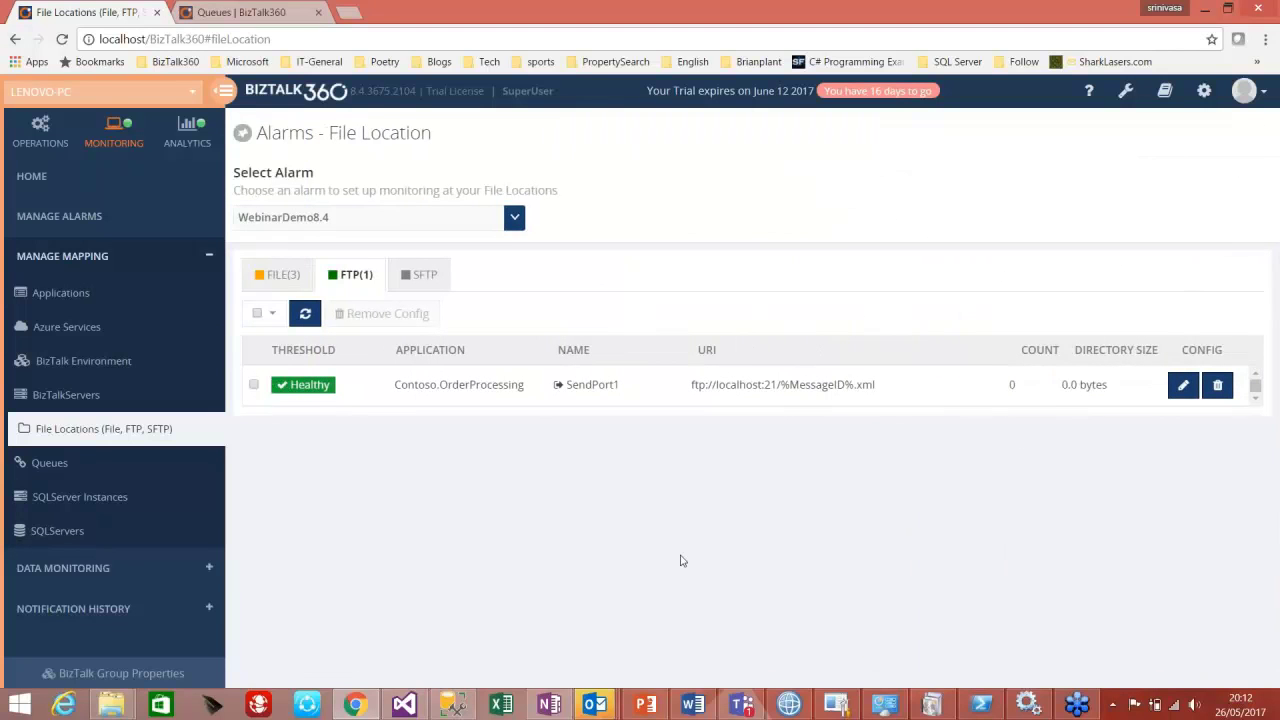
Examine the SSH server, security and threshold settings of the SFTP location sndPortToERP, then close them without saving.
left_click(425, 276)
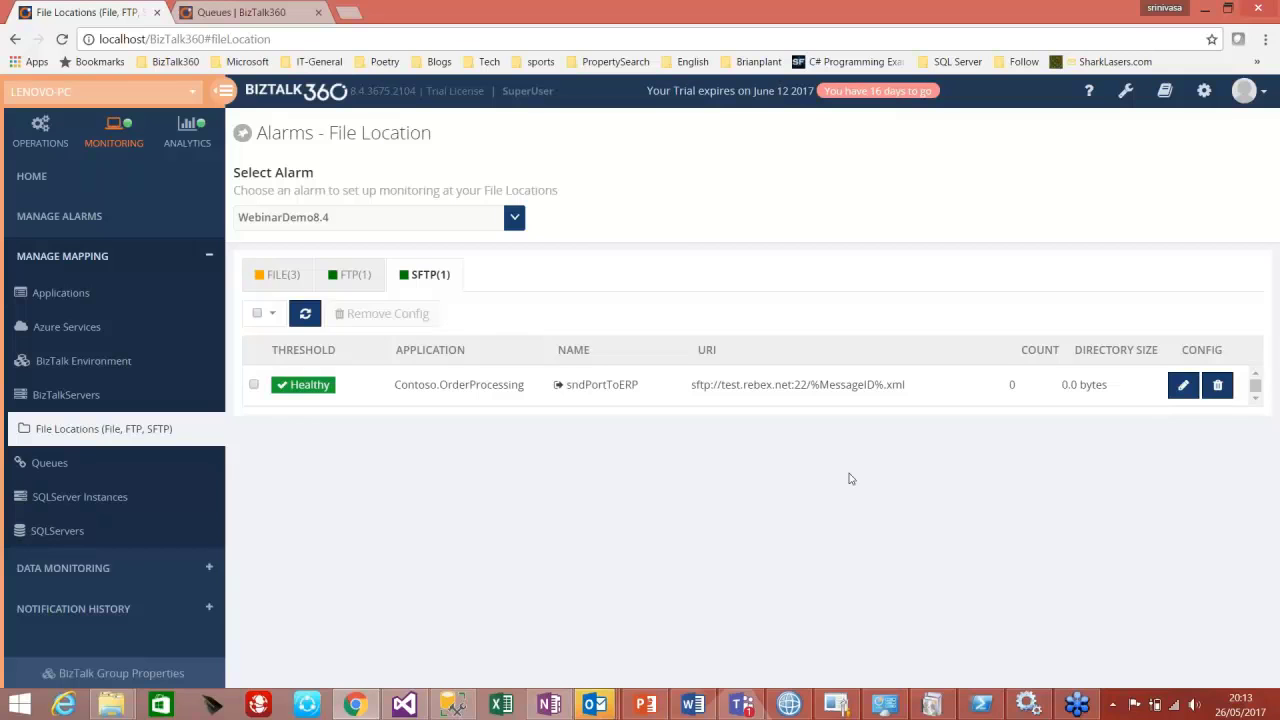
left_click(1184, 387)
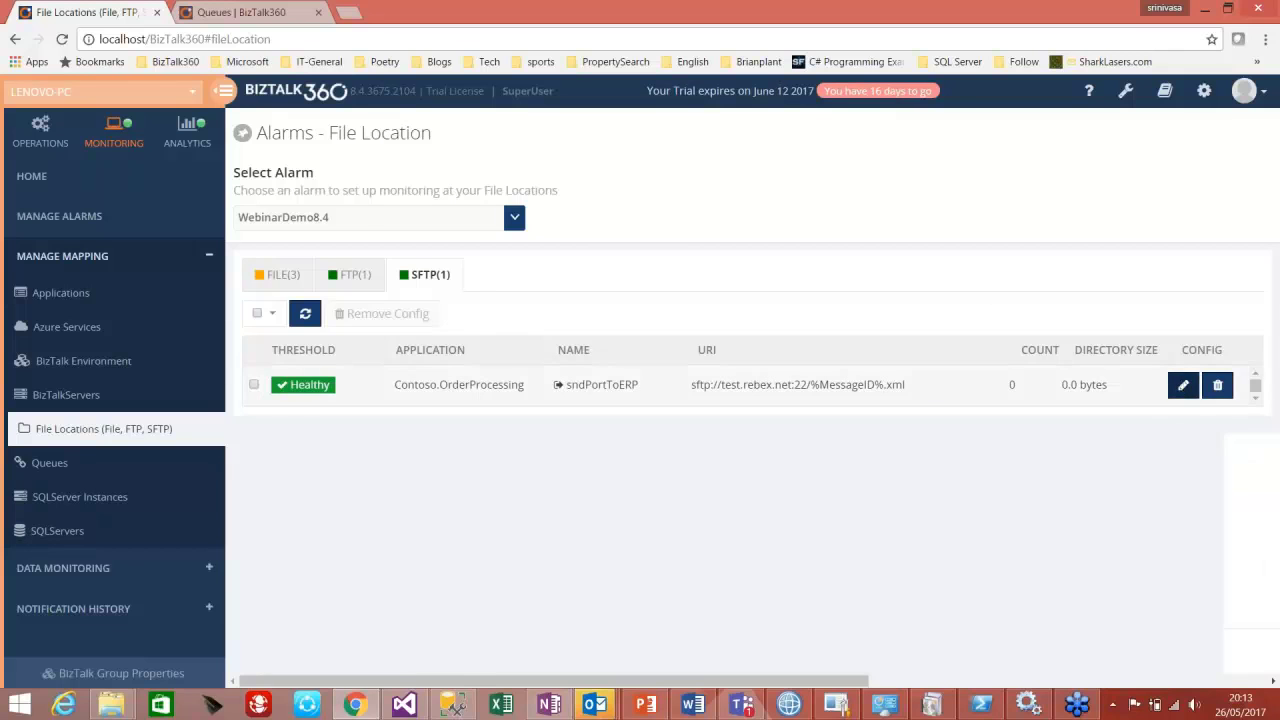
left_click(1070, 263)
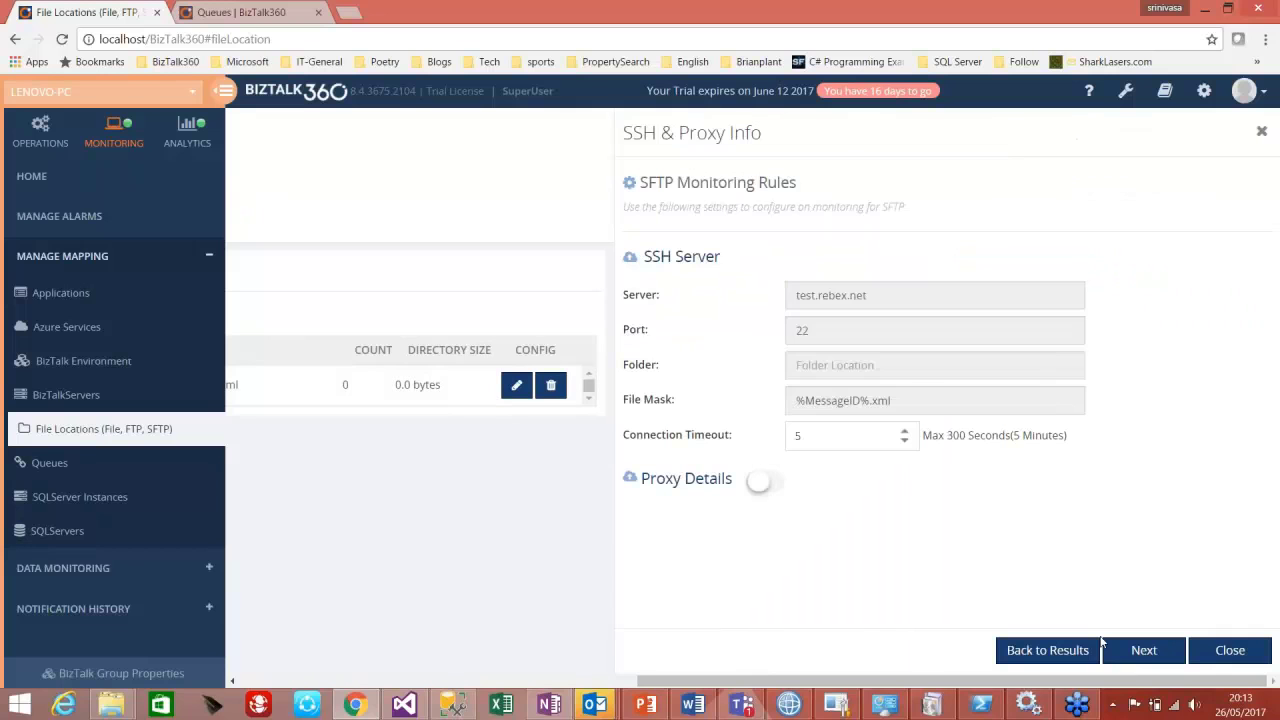
left_click(1142, 650)
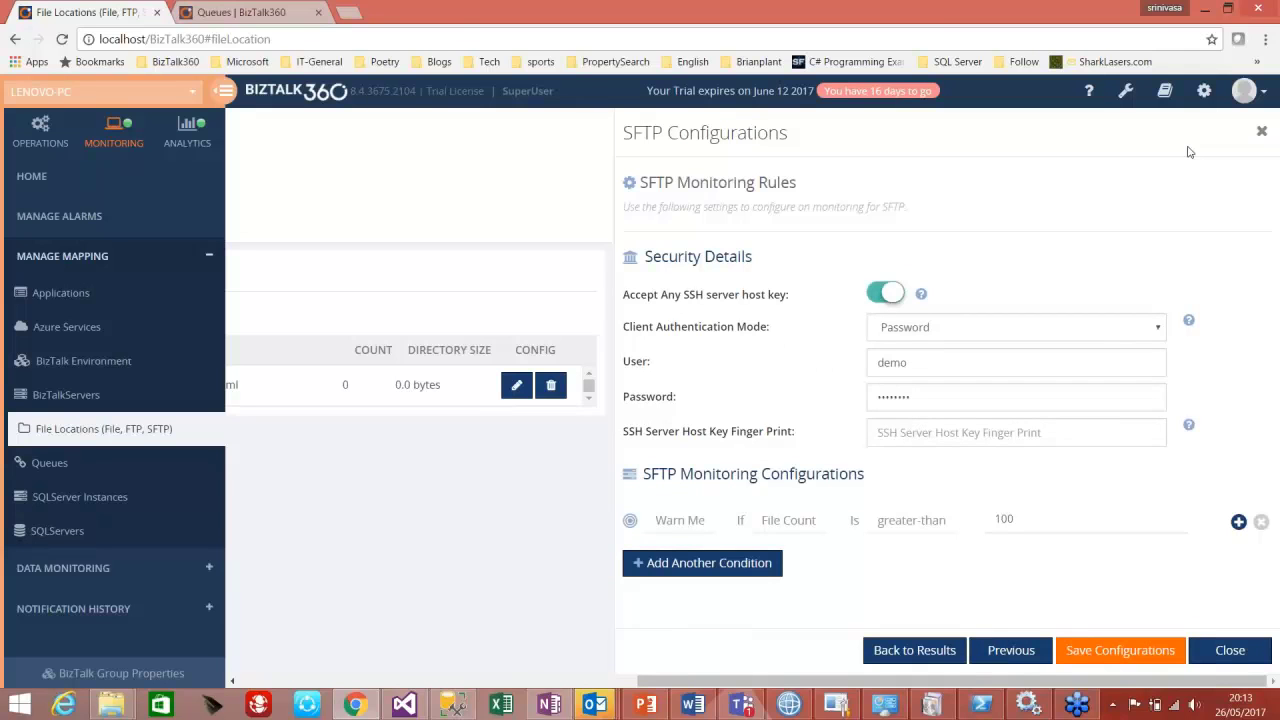
left_click(1261, 131)
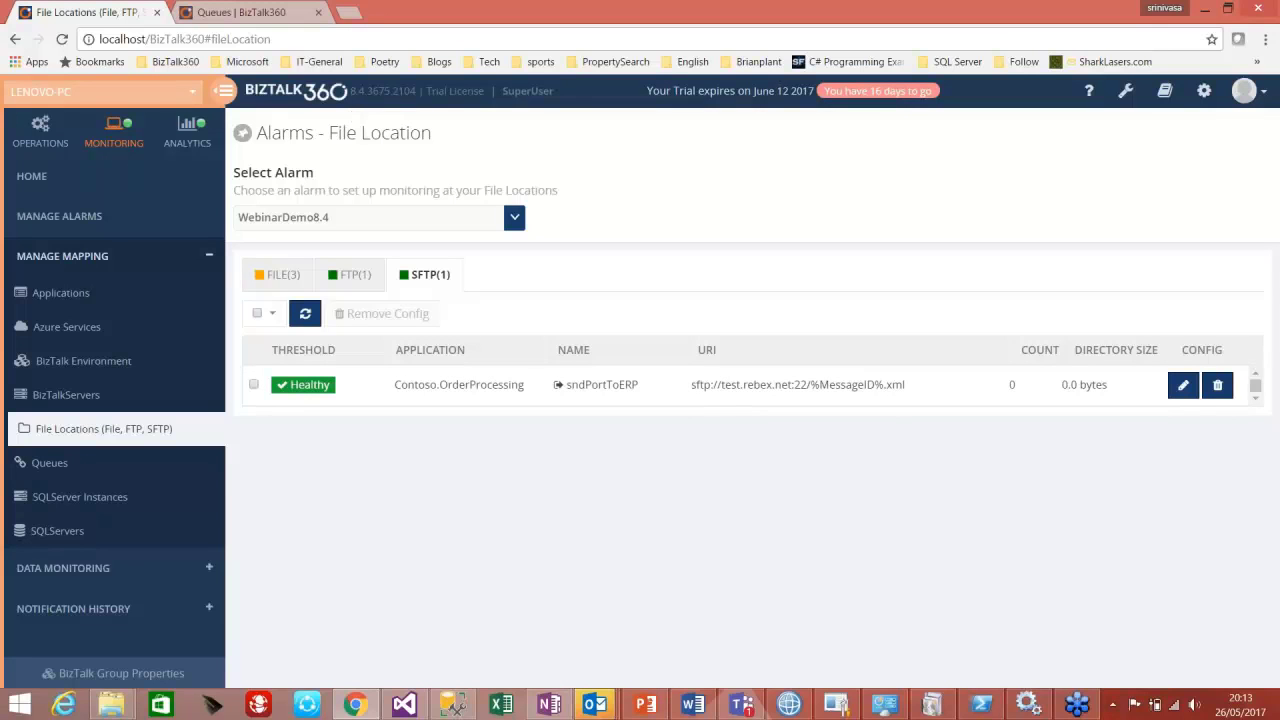
On the KOVAI-DEMO environment, review the IBM MQ CustomerOrder queue's monitoring rules and available threshold metrics, and save the configuration.
left_click(268, 10)
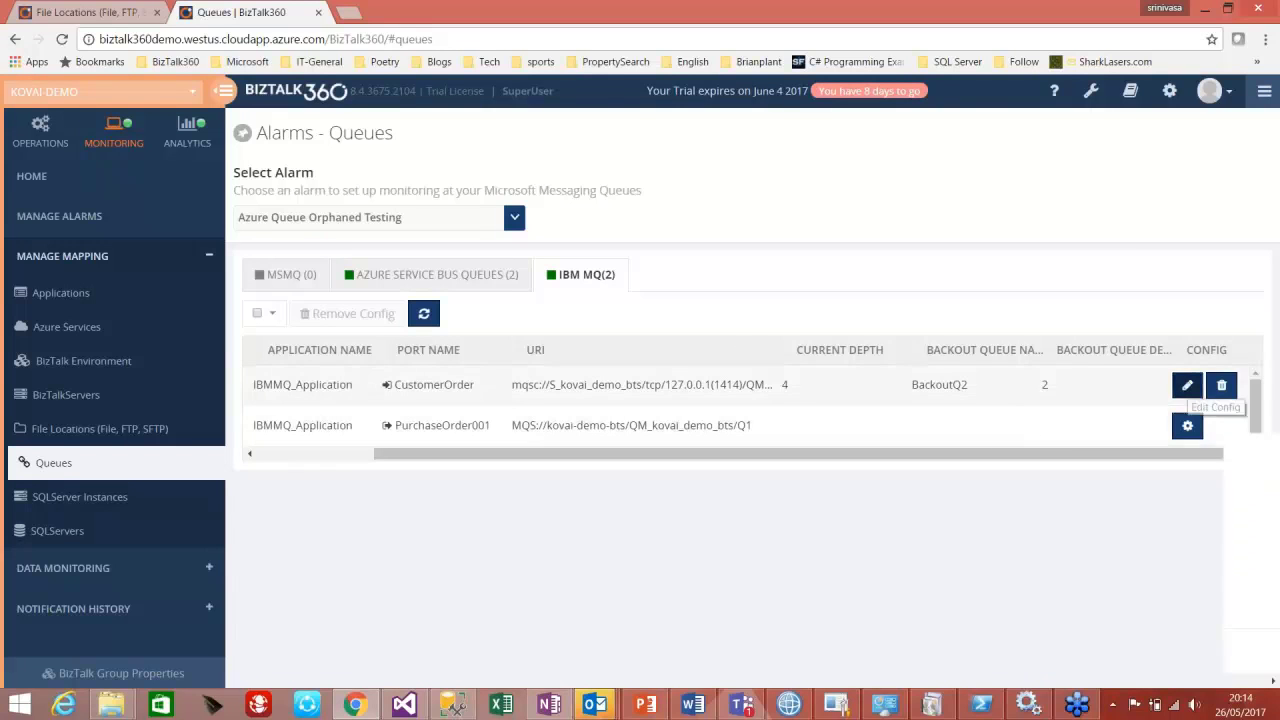
left_click(1187, 385)
left_click(1030, 262)
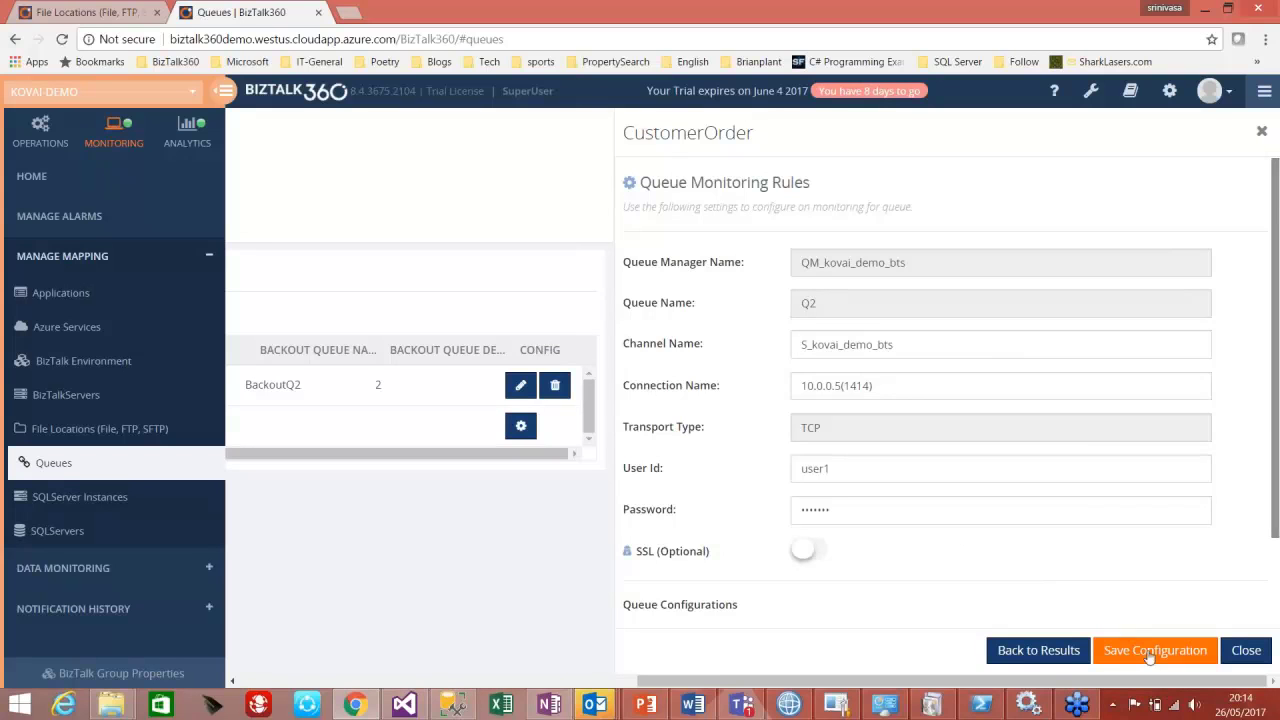
scroll(860, 541, "down", 2)
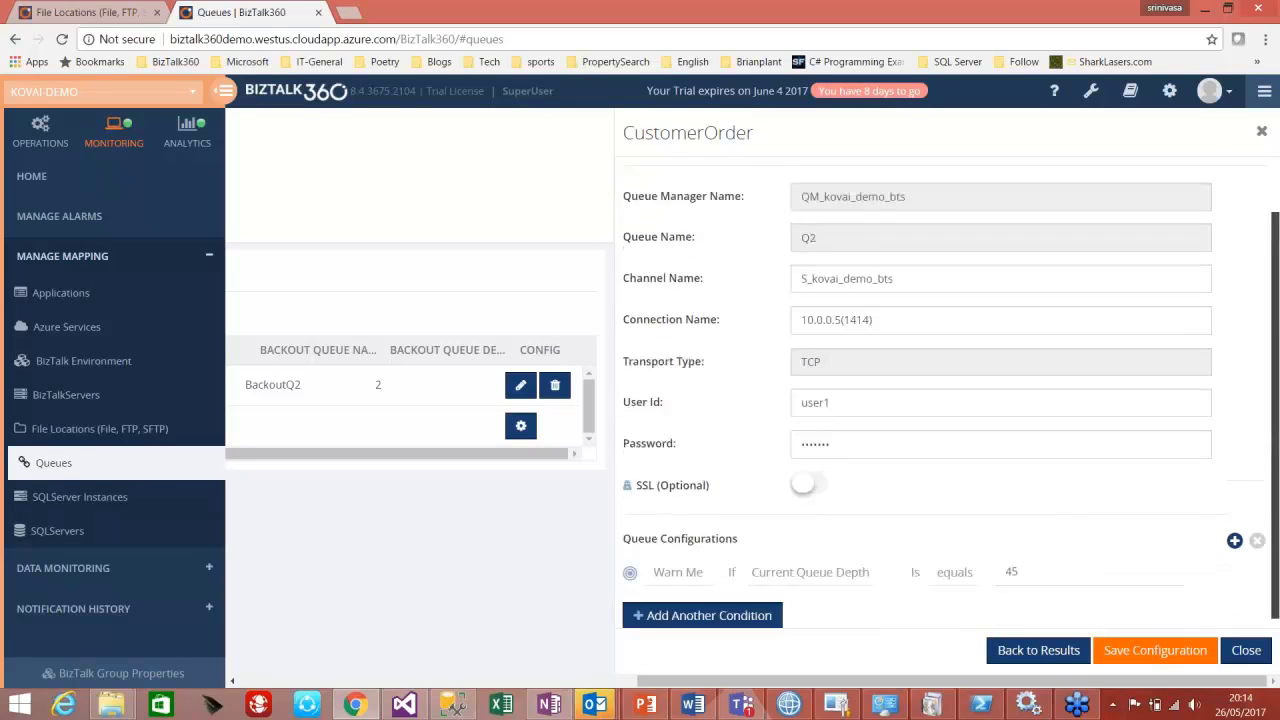
left_click(859, 538)
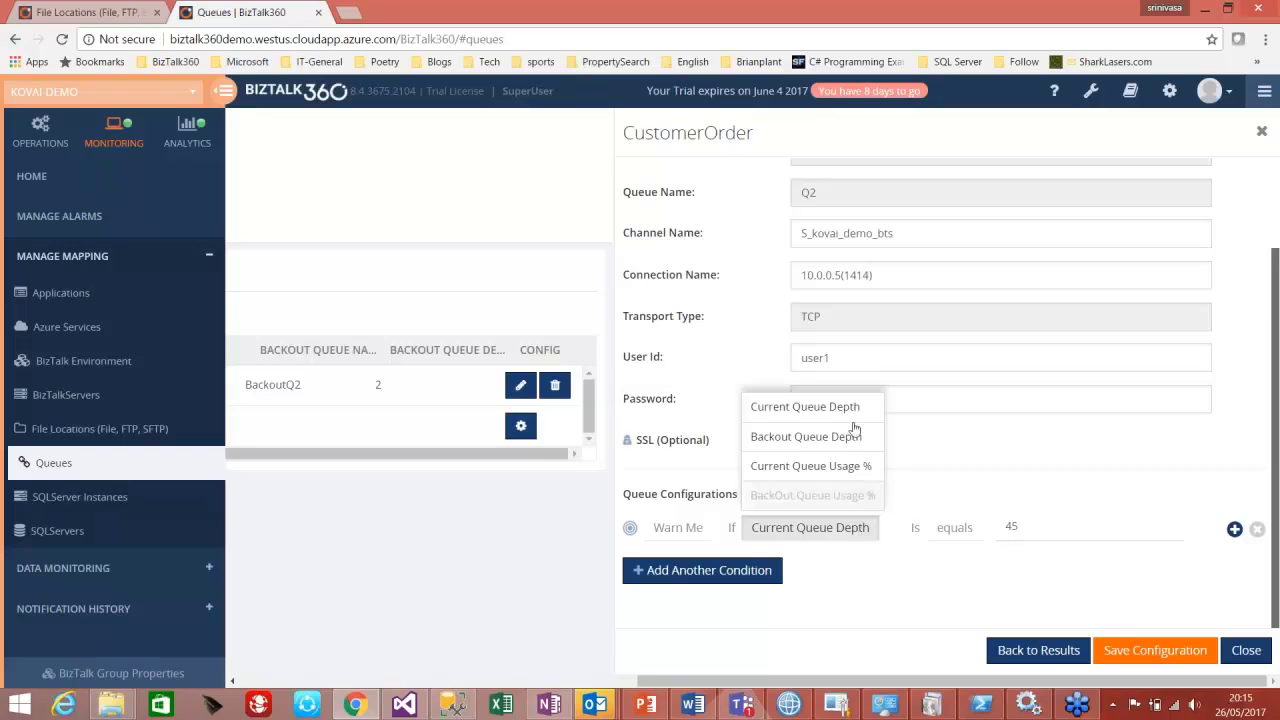
left_click(883, 587)
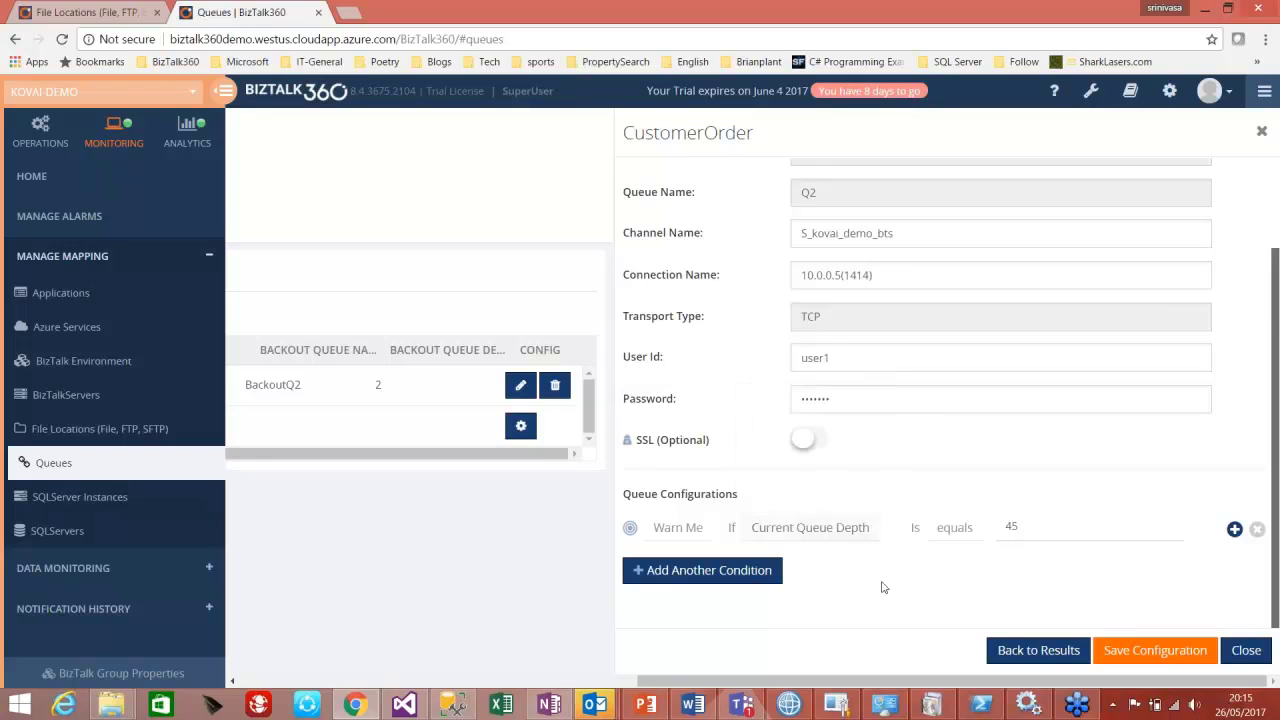
left_click(1127, 651)
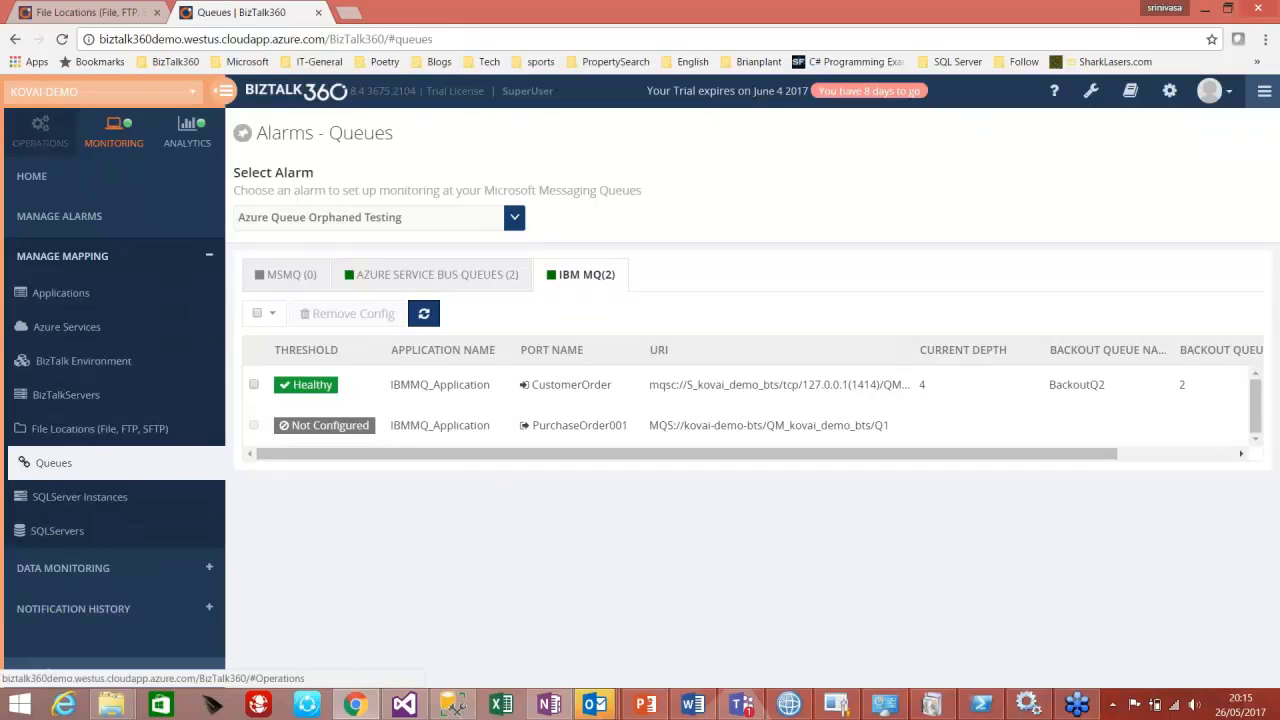
Open the NT services list of the BizTalk server kovai-demo-bts from the infrastructure settings in Operations.
left_click(40, 130)
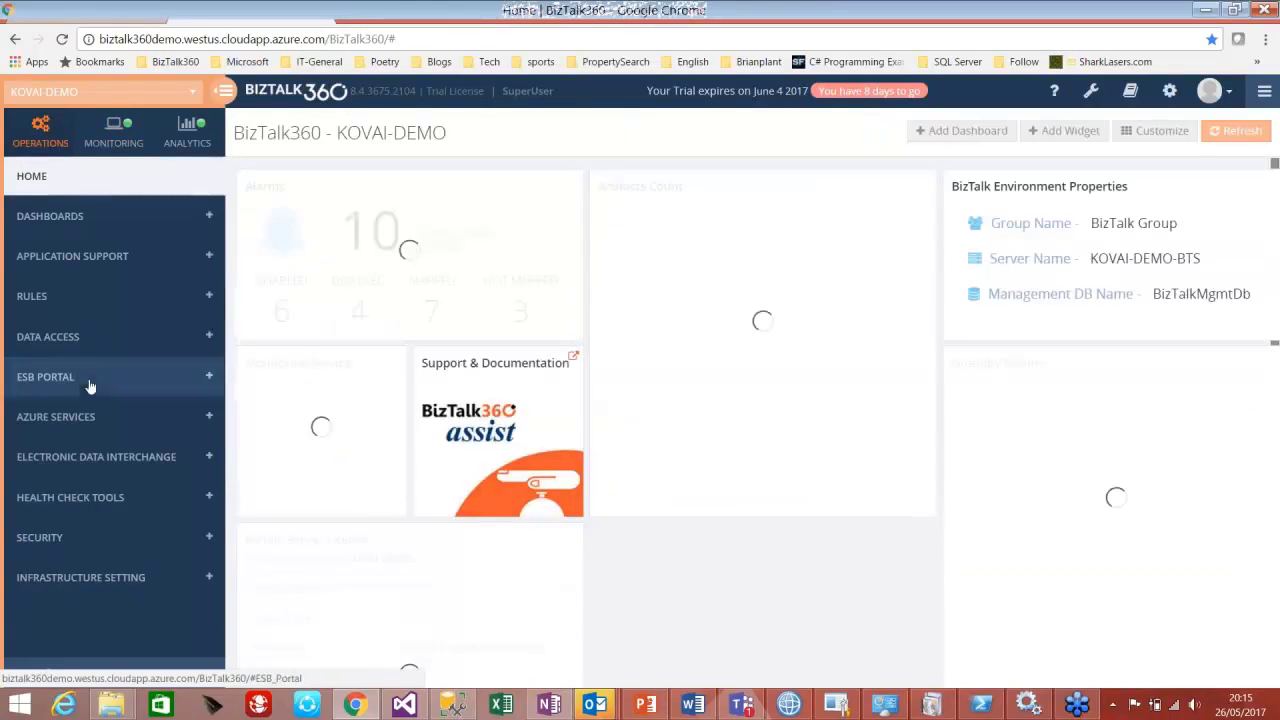
left_click(68, 578)
scroll(110, 500, "down", 5)
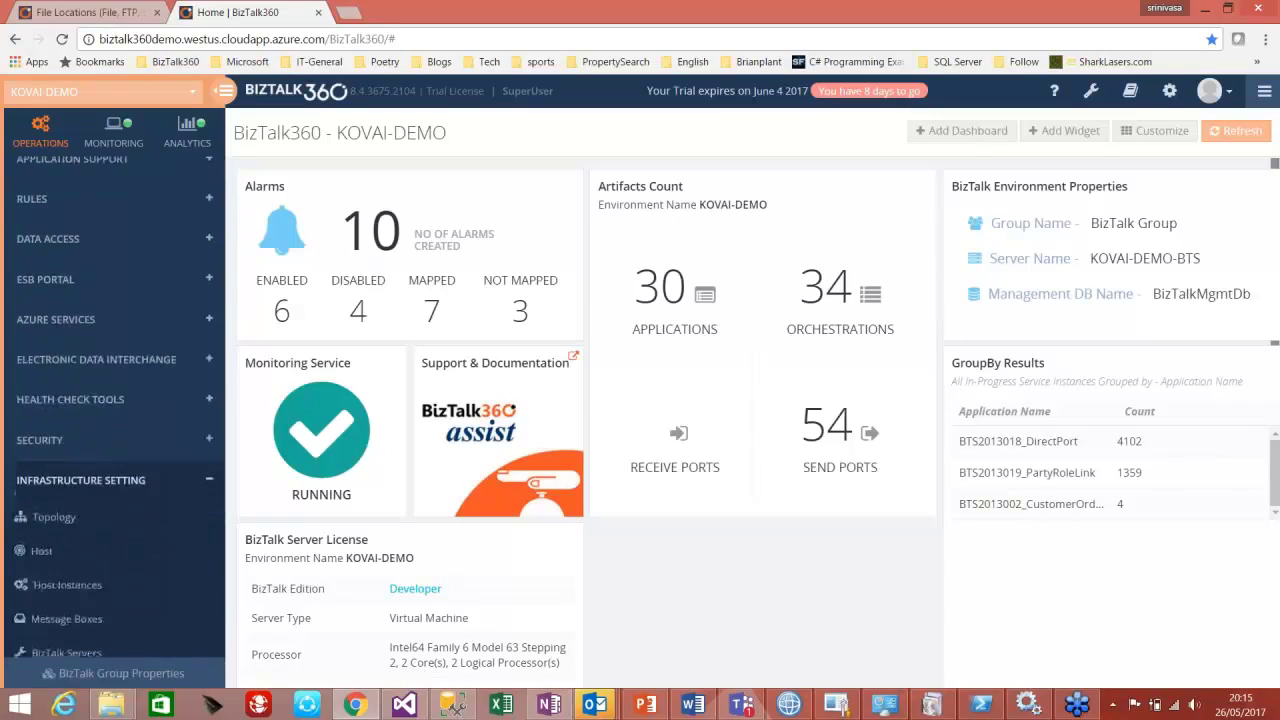
scroll(70, 560, "down", 1)
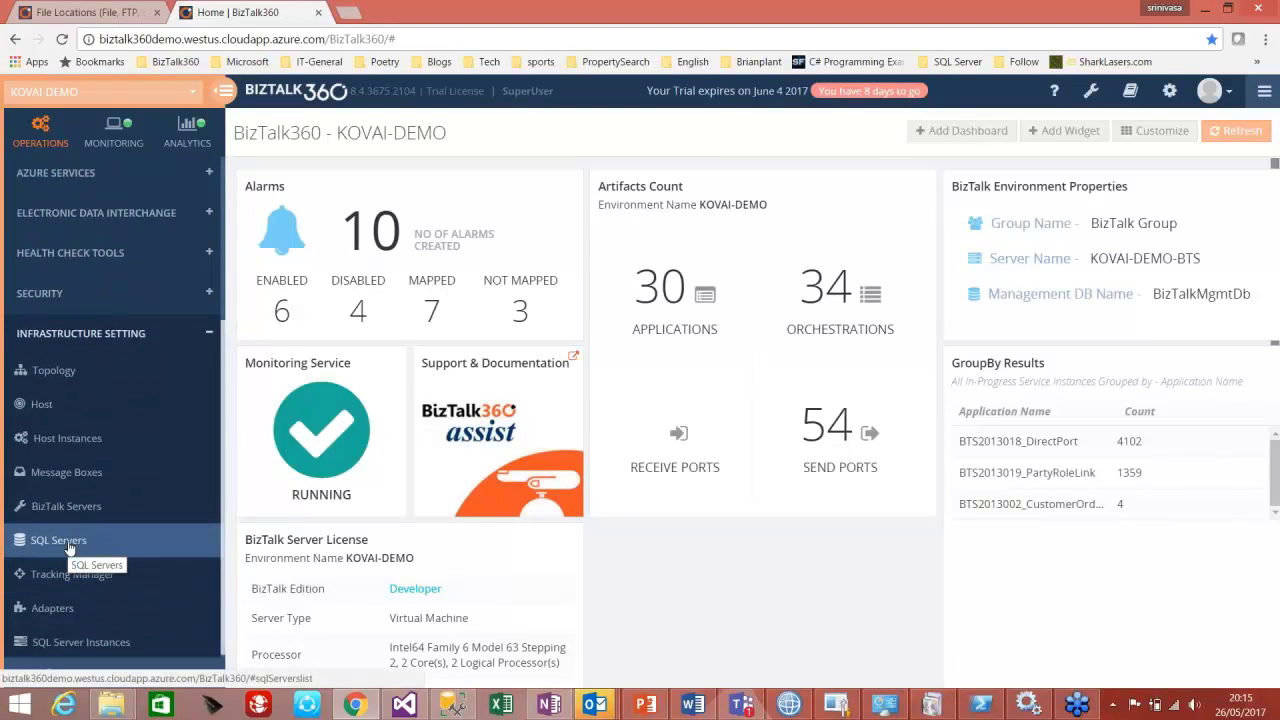
left_click(82, 508)
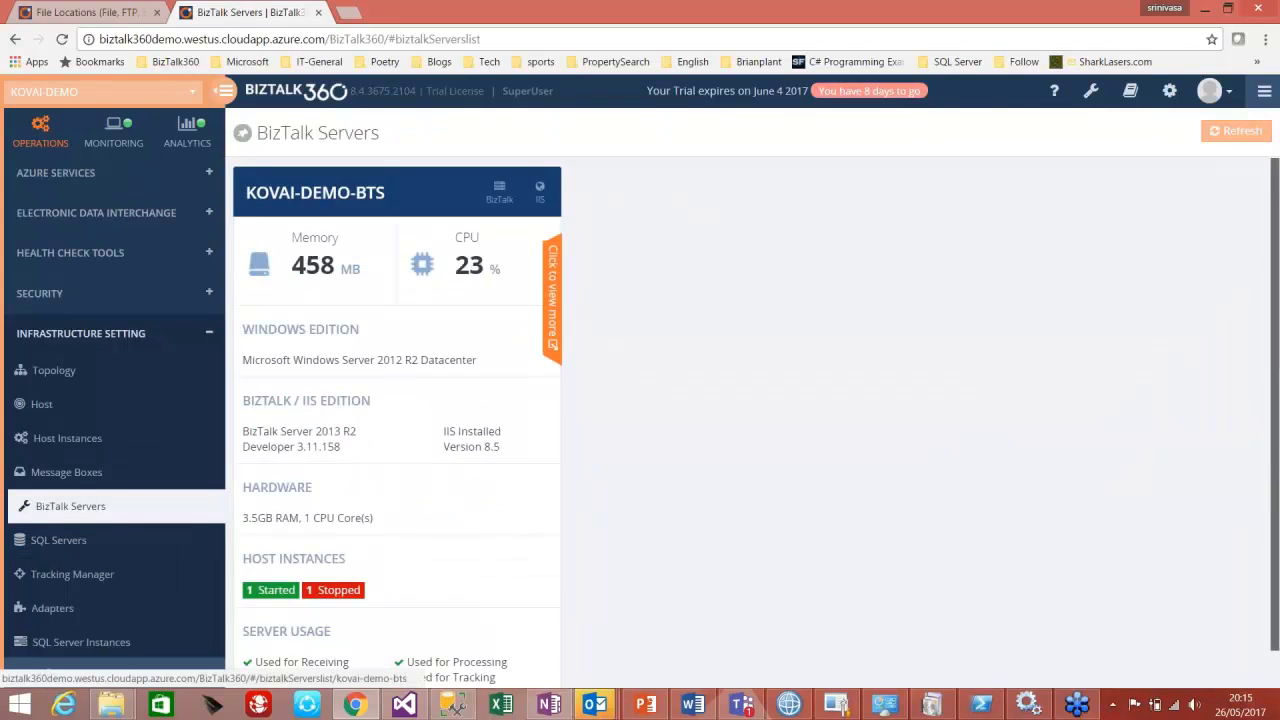
left_click(553, 300)
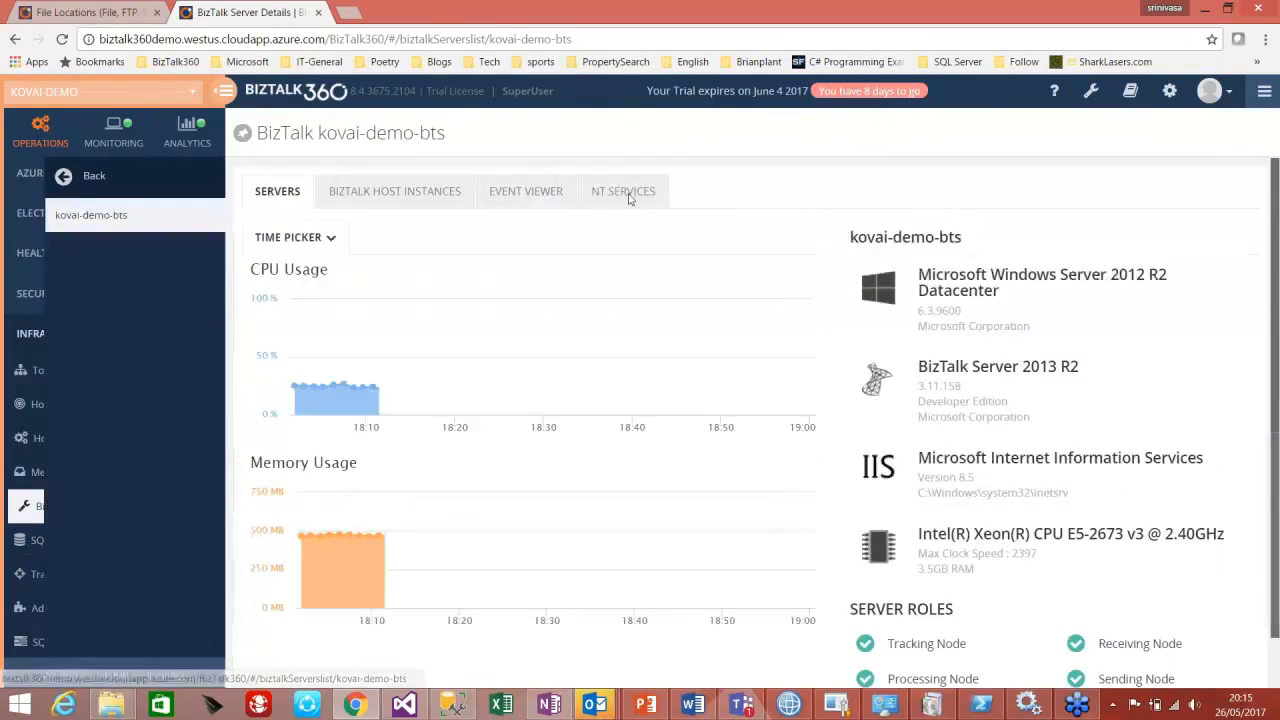
left_click(623, 191)
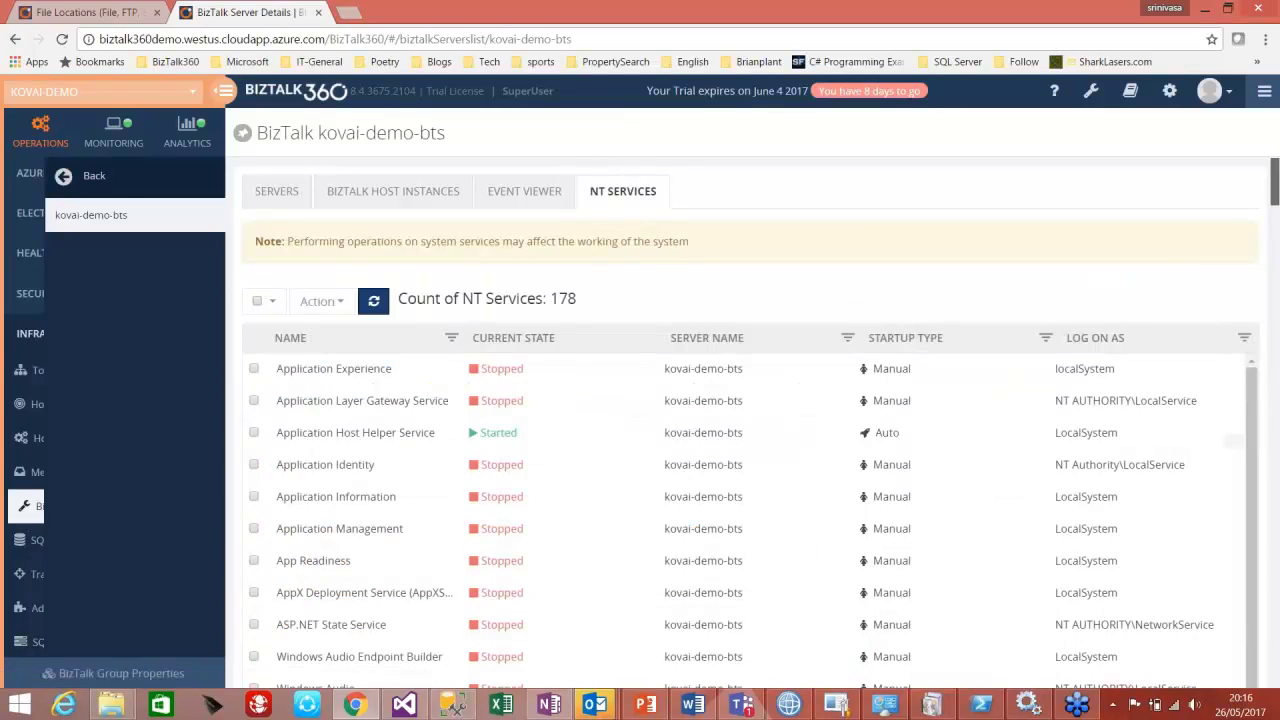
Select the Application Host Helper Service and examine the actions available for it without running any.
left_click(253, 432)
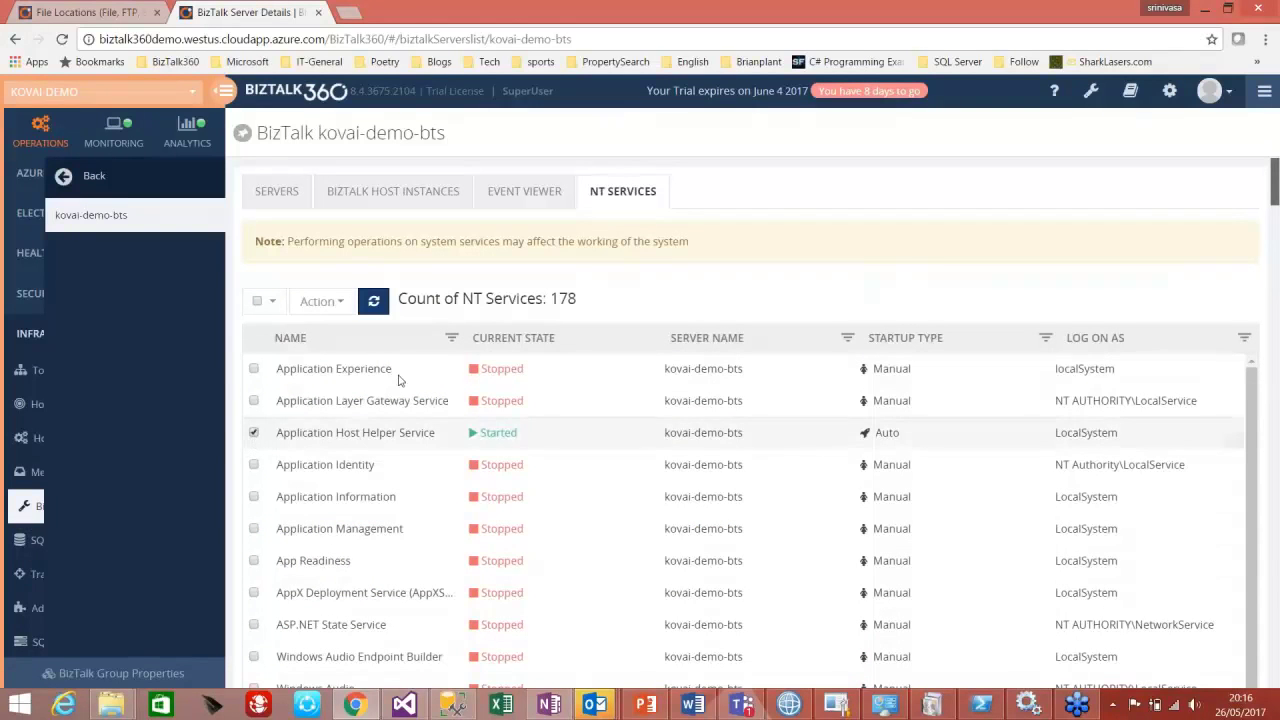
left_click(340, 303)
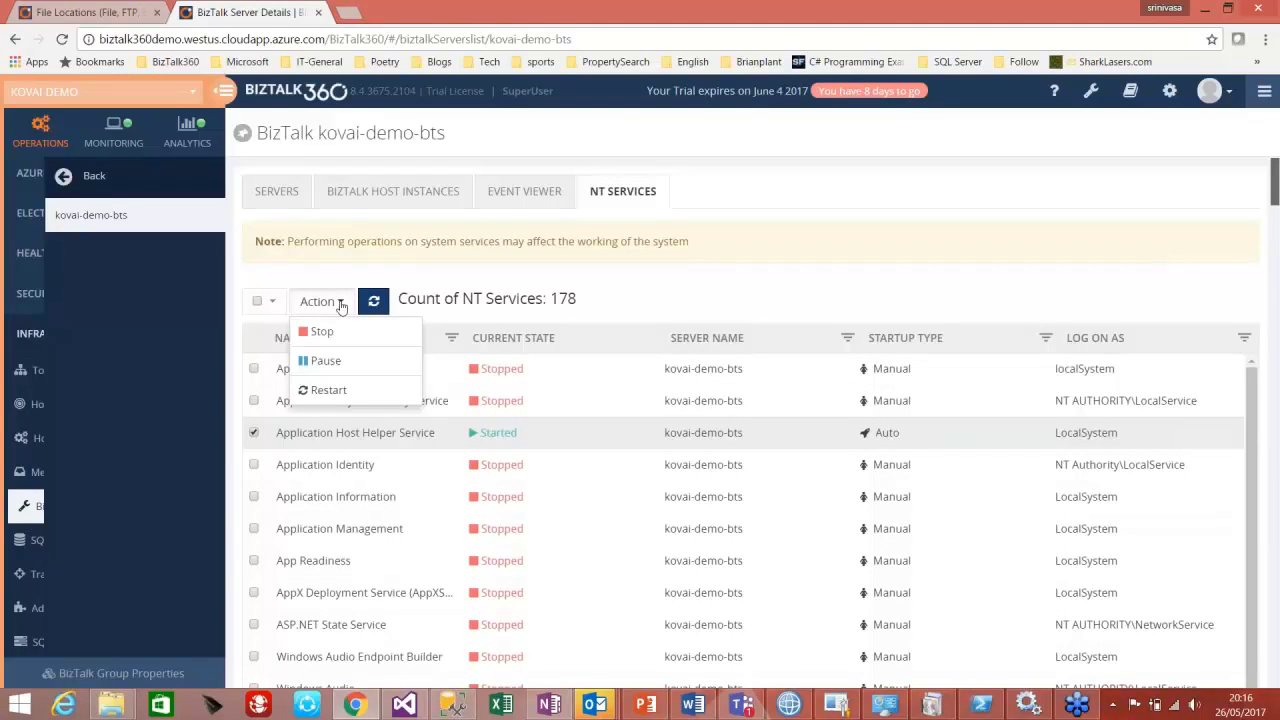
left_click(741, 280)
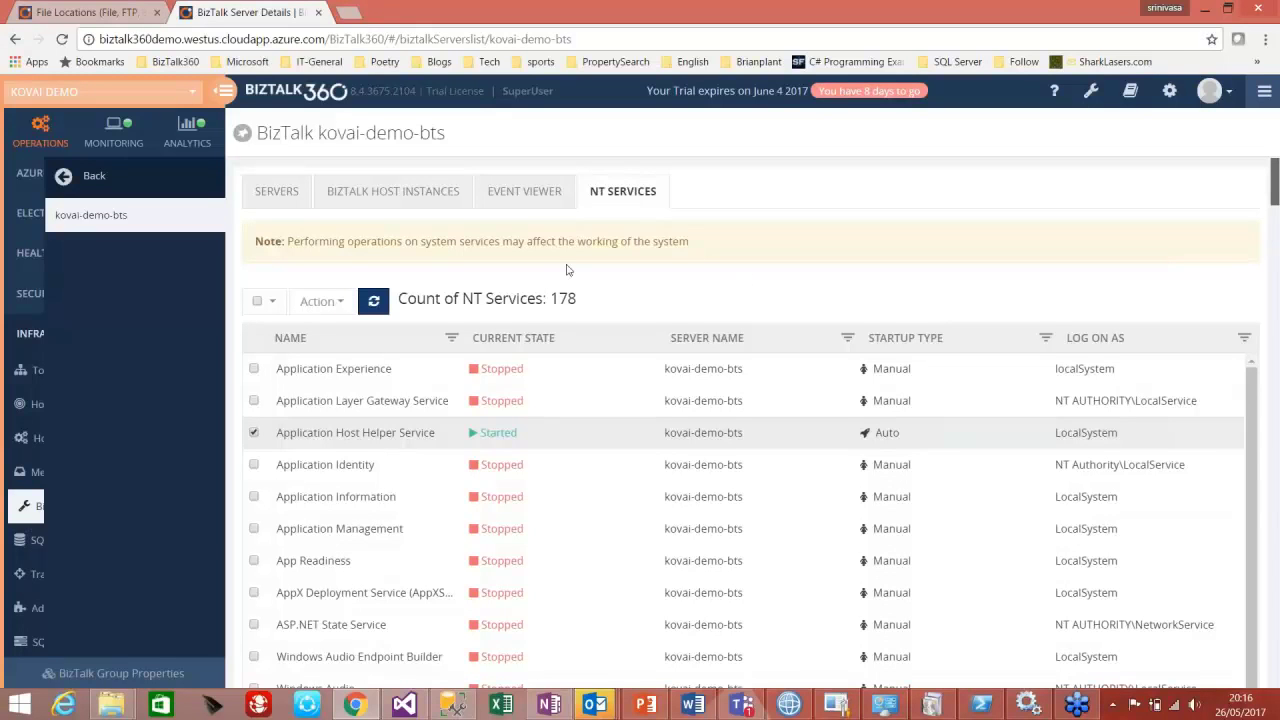
Leave the BizTalk server details and open the SQL Servers overview in the infrastructure settings.
left_click(63, 178)
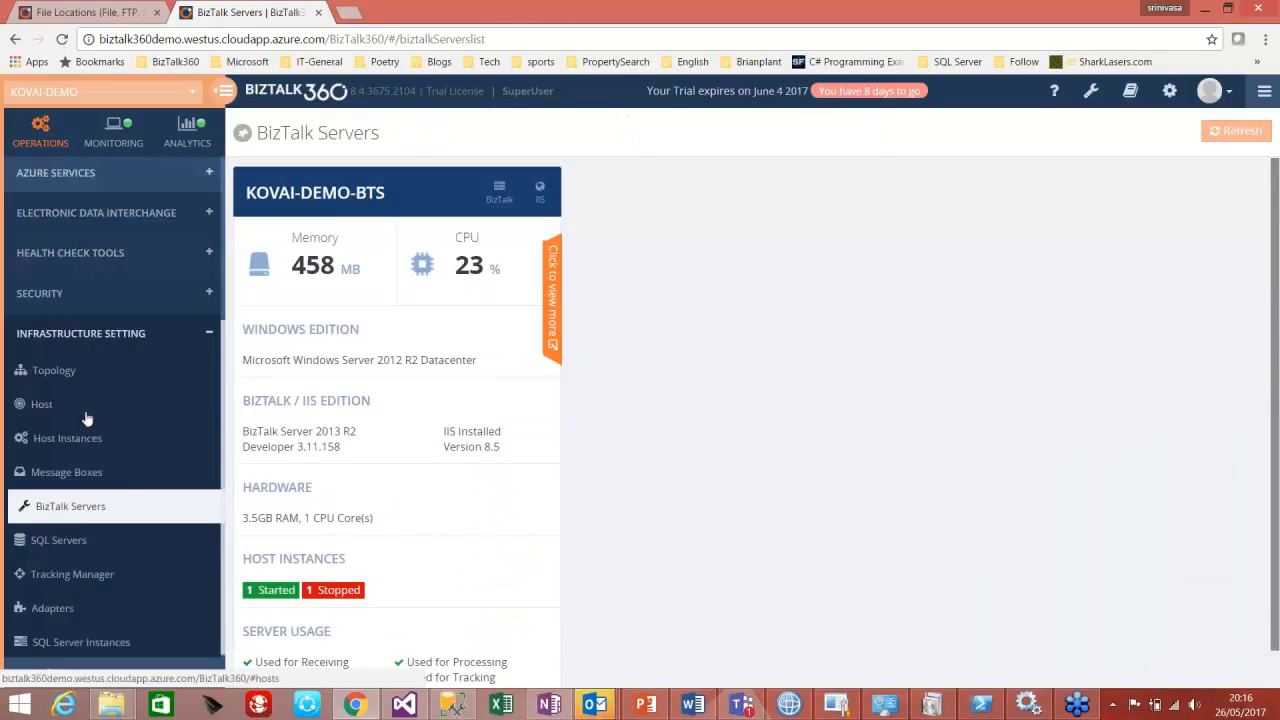
left_click(45, 540)
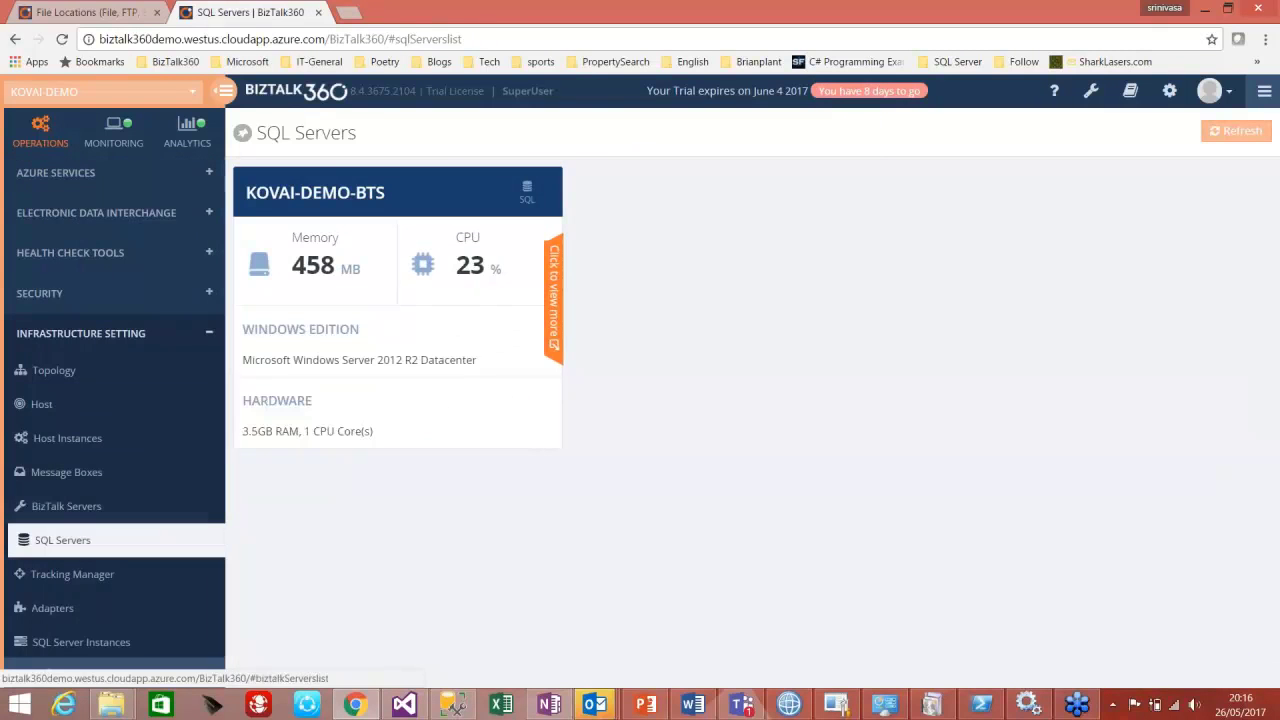
View the NT services list of the SQL server kovai-demo-bts, then return to the SQL Servers overview.
left_click(553, 295)
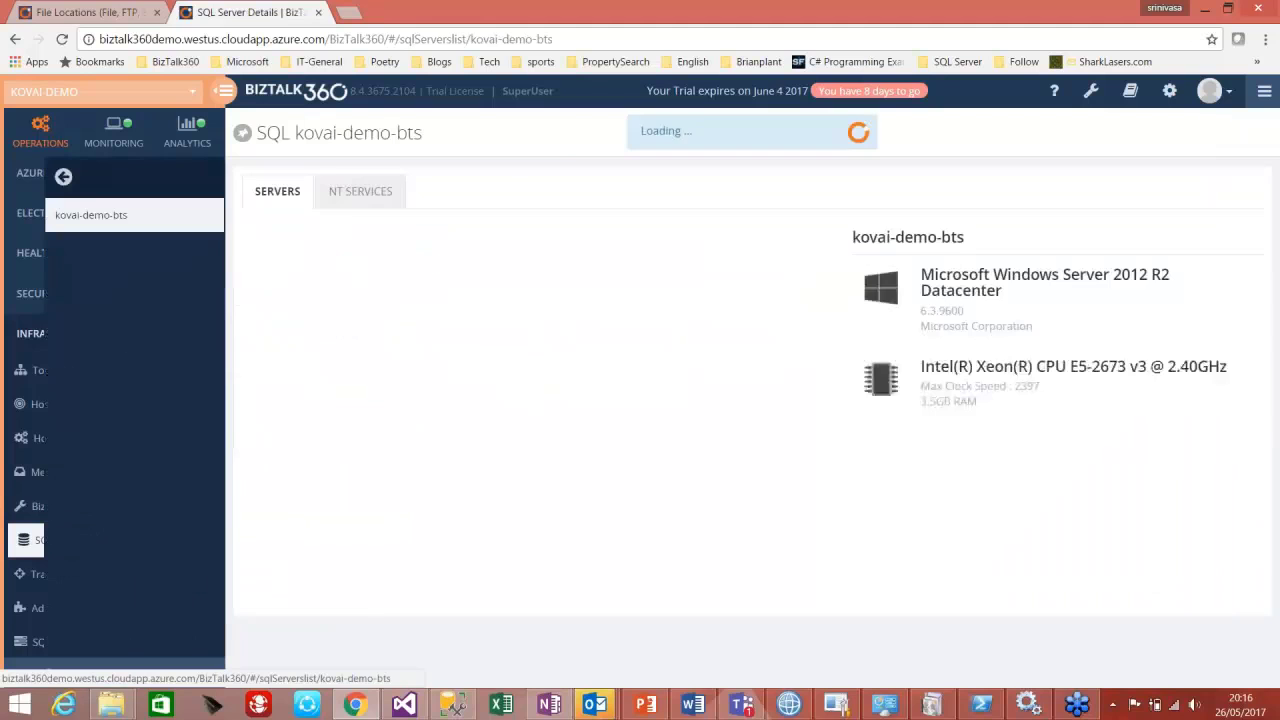
left_click(362, 191)
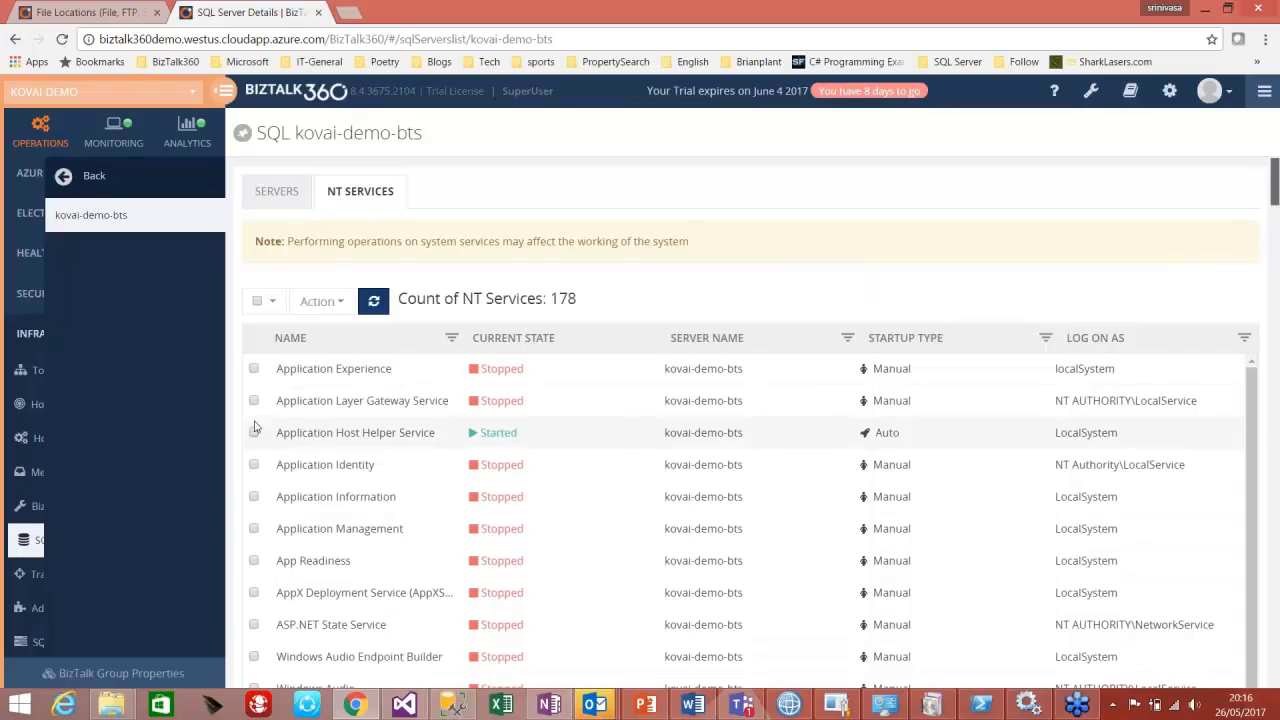
left_click(63, 178)
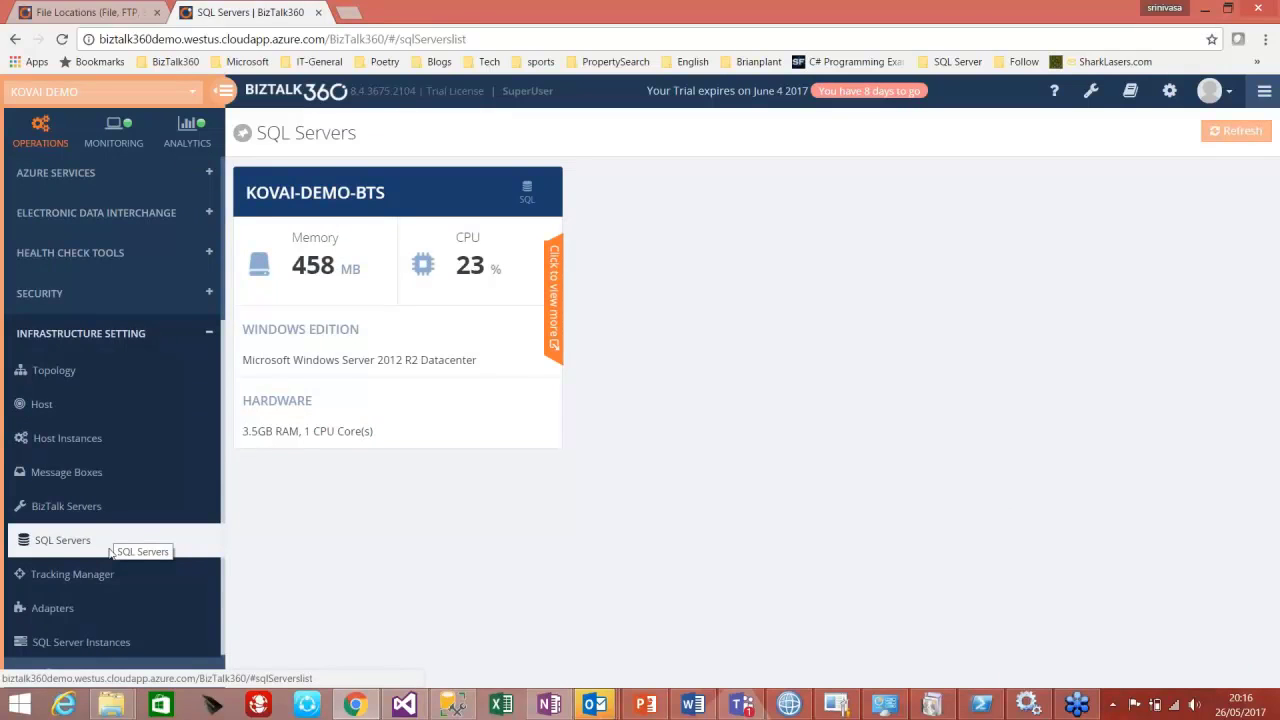
In the SQL Server instance kovai-demo-bts, select the MessageBox_Message_ManageRefCountLog job to examine its available actions, and return to the instances list.
left_click(80, 642)
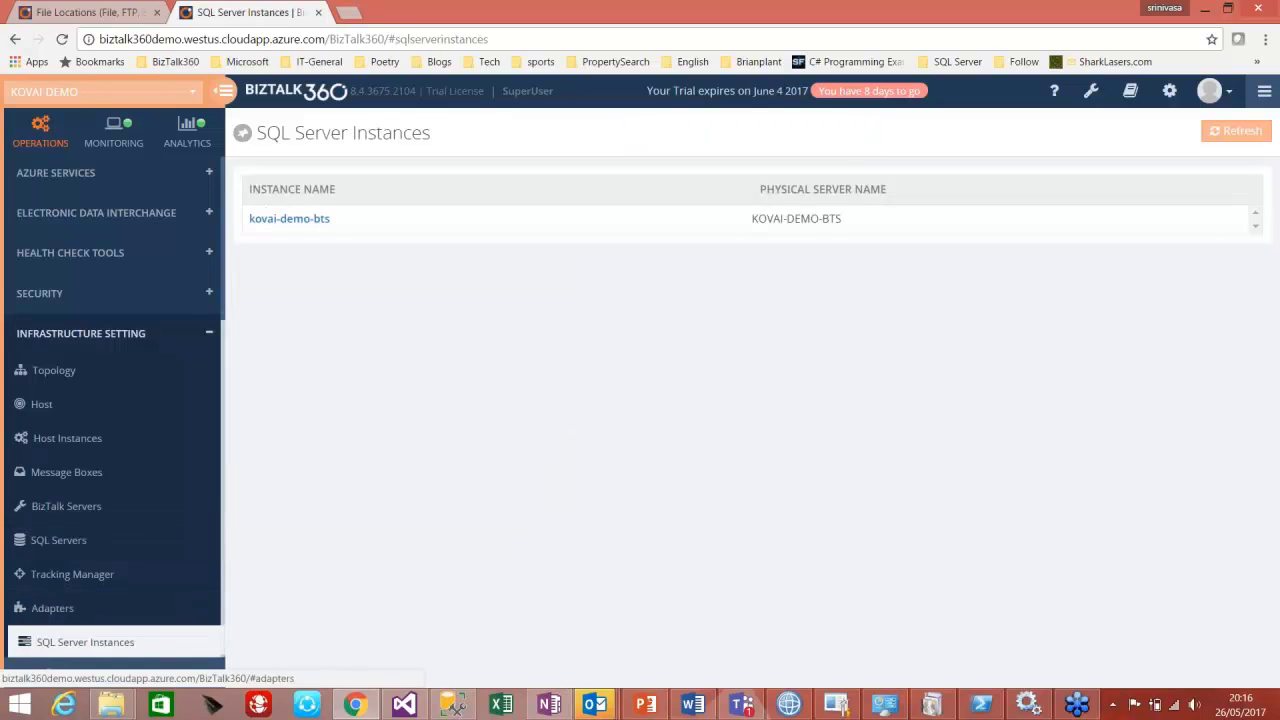
left_click(296, 219)
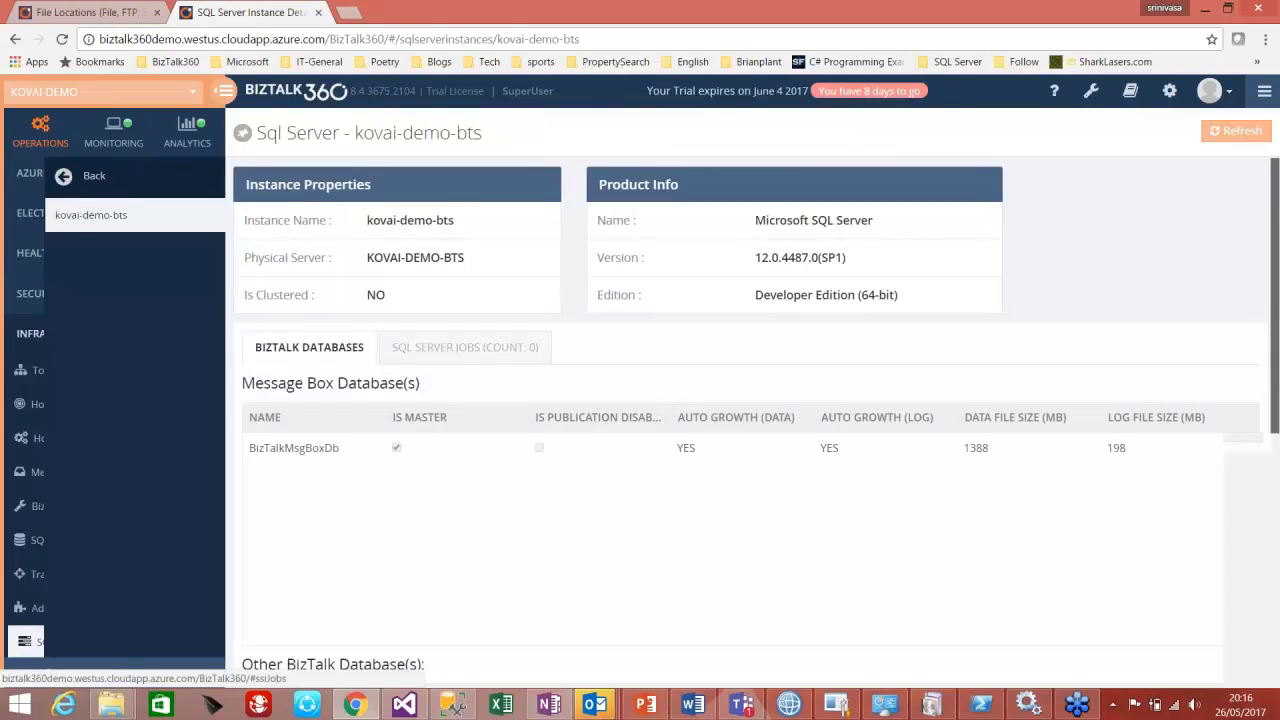
left_click(460, 347)
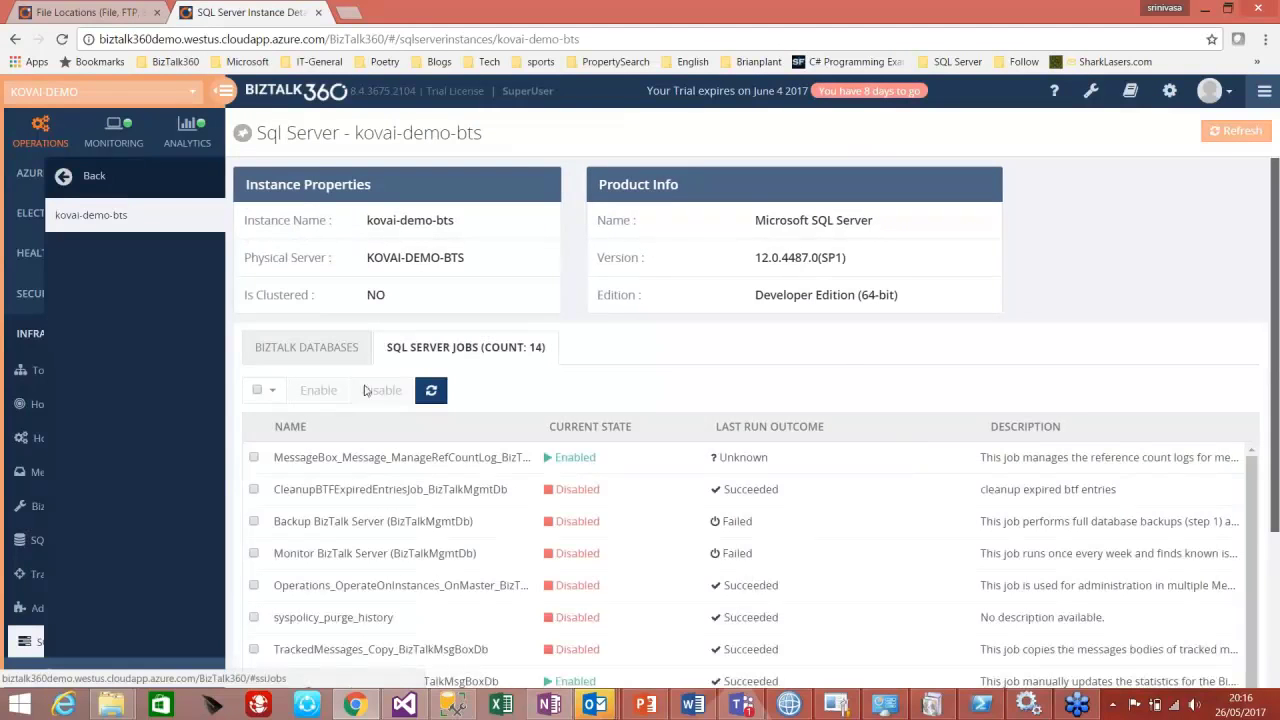
left_click(253, 458)
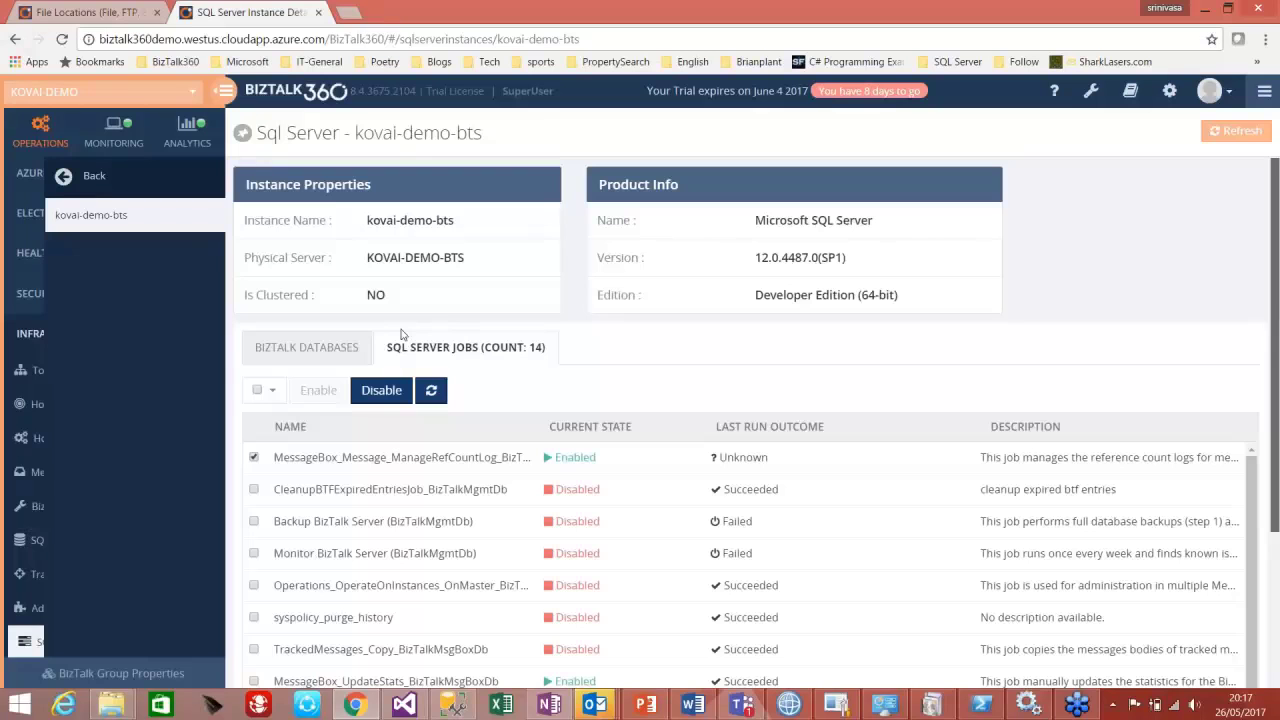
left_click(64, 176)
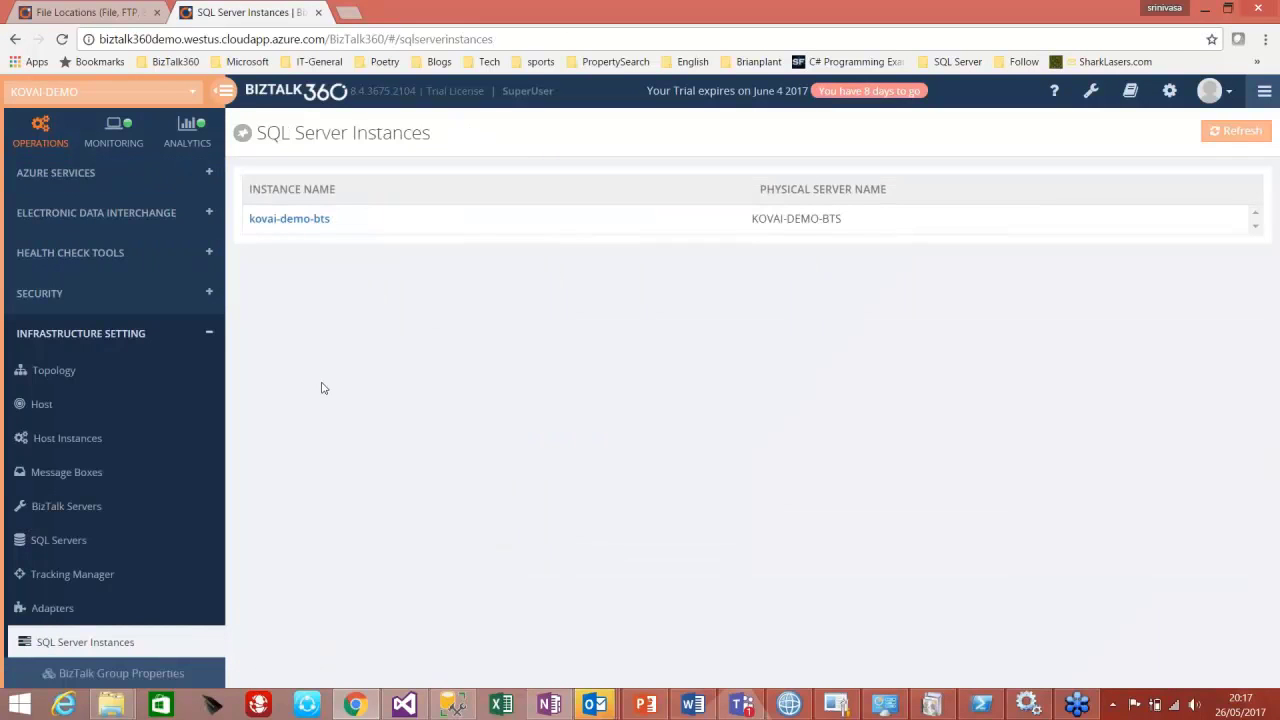
Open the Logic Apps data monitoring schedule "twitter-analytics trigger started >10 warn, >20 error" in Monitoring.
left_click(134, 152)
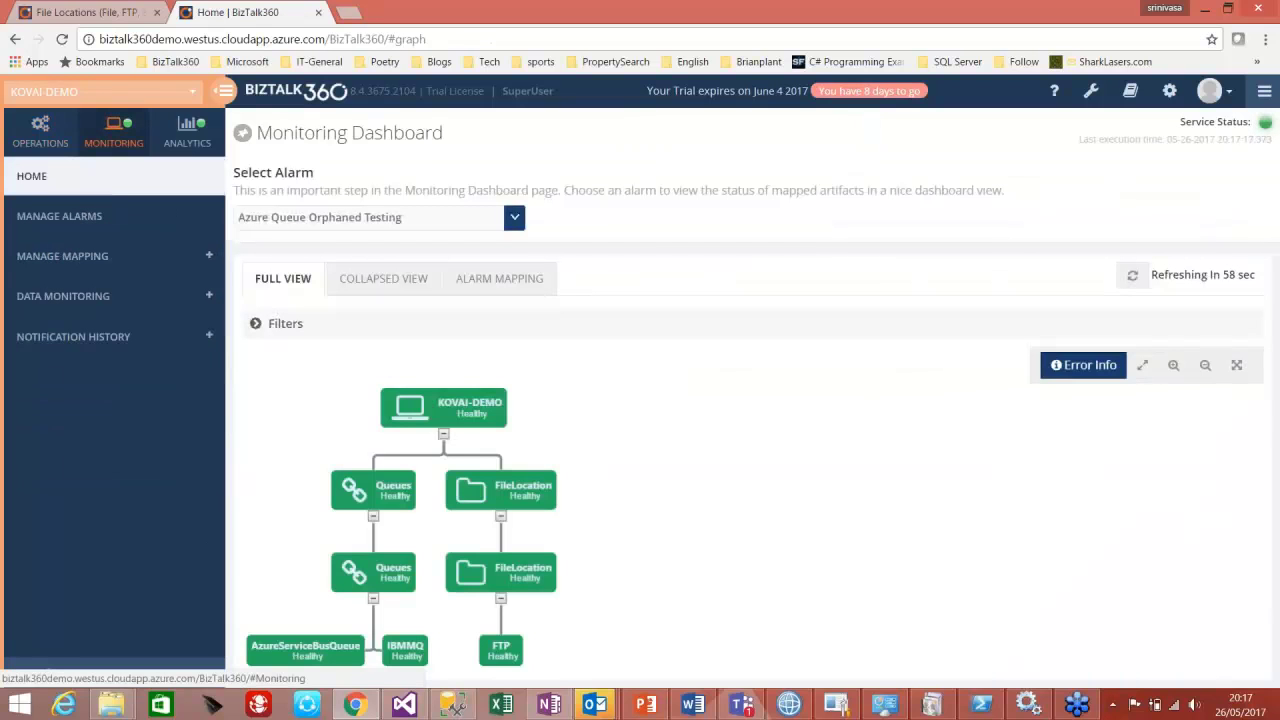
left_click(75, 293)
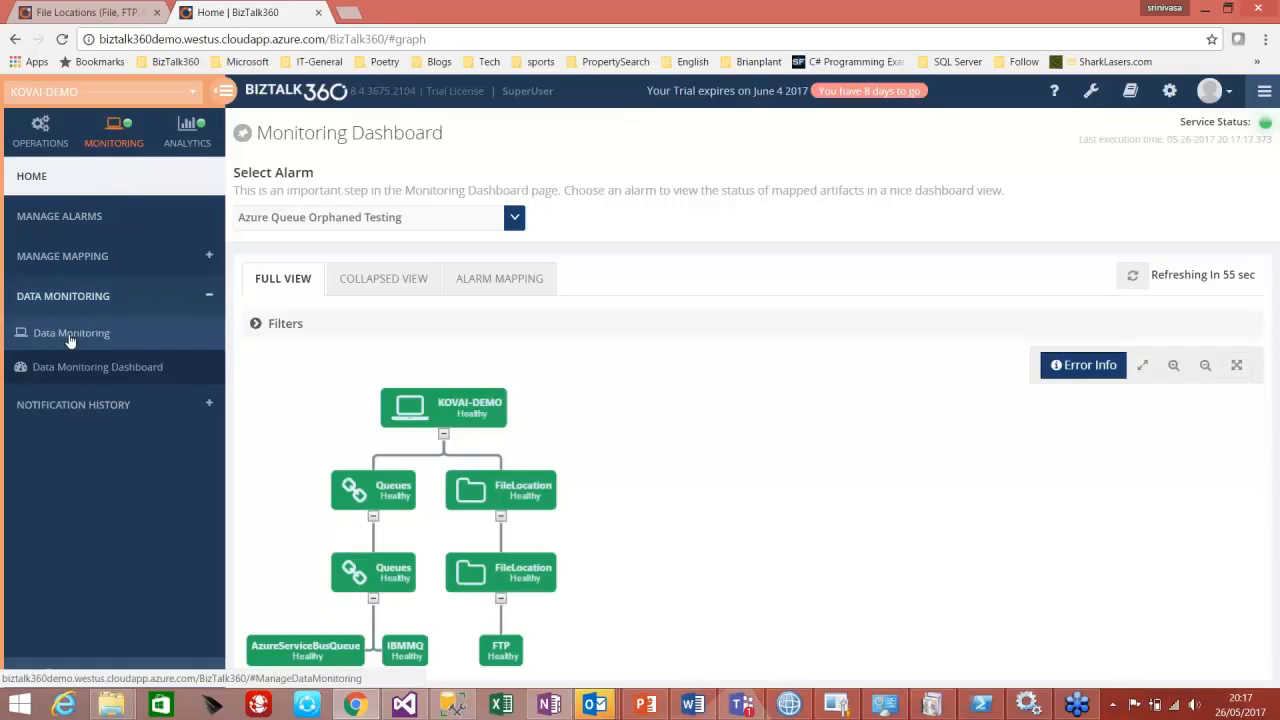
left_click(70, 338)
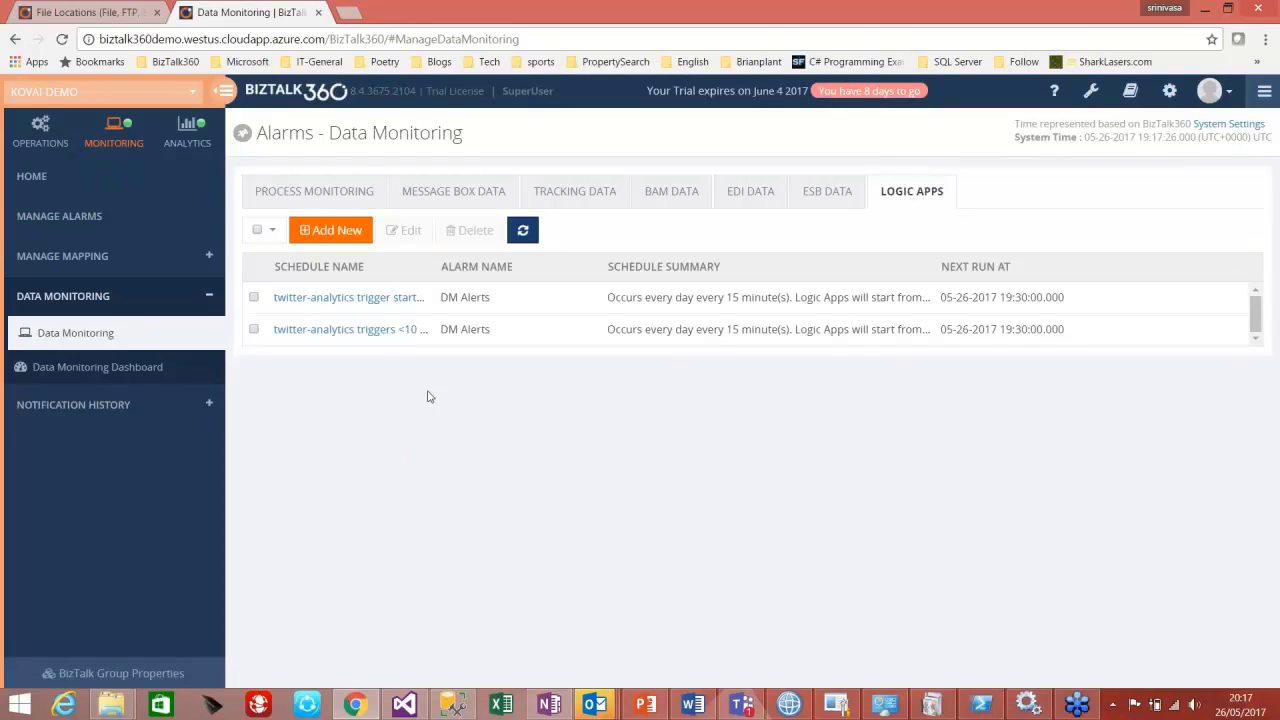
left_click(318, 298)
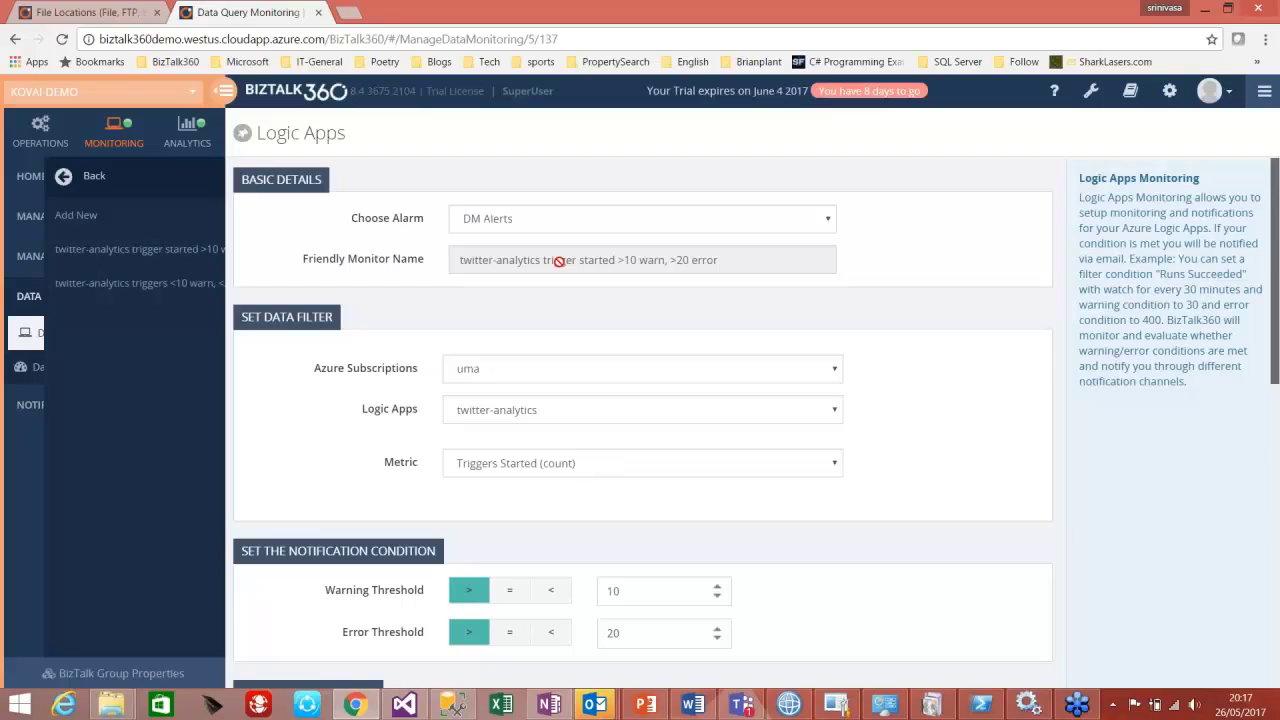
Examine the Azure subscriptions and logic apps available in the schedule's data filter.
left_click(527, 370)
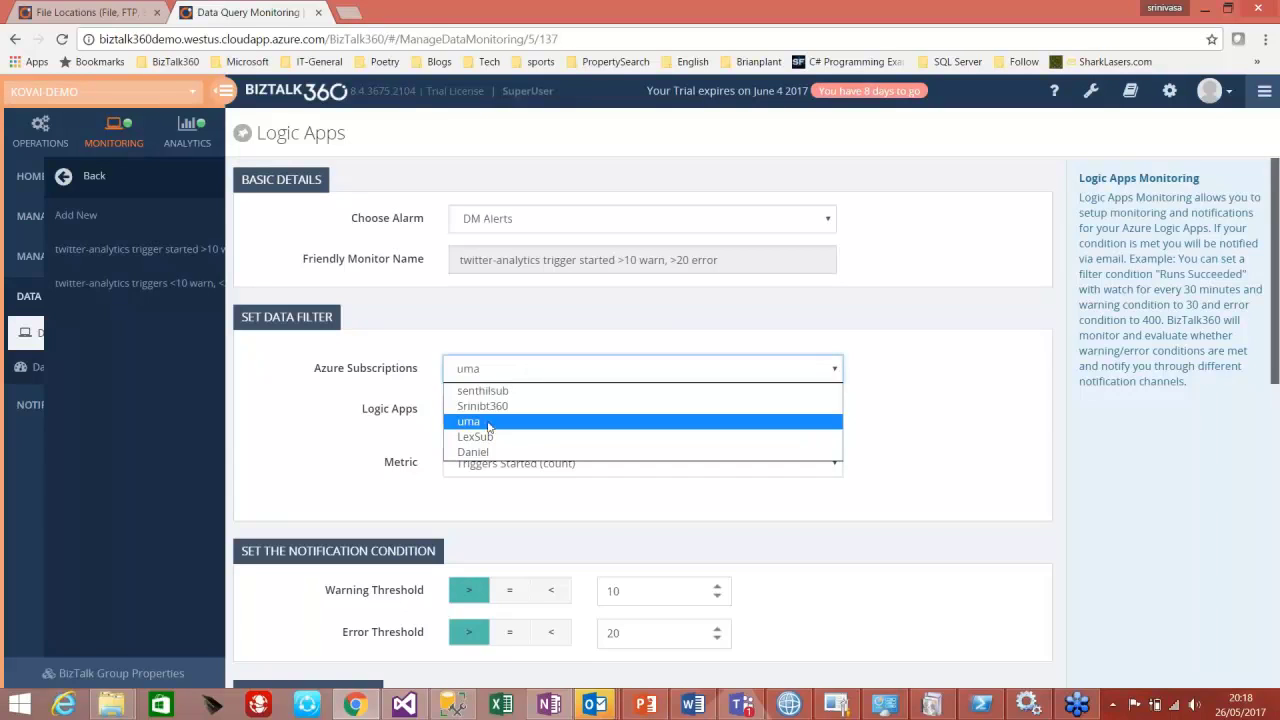
left_click(686, 310)
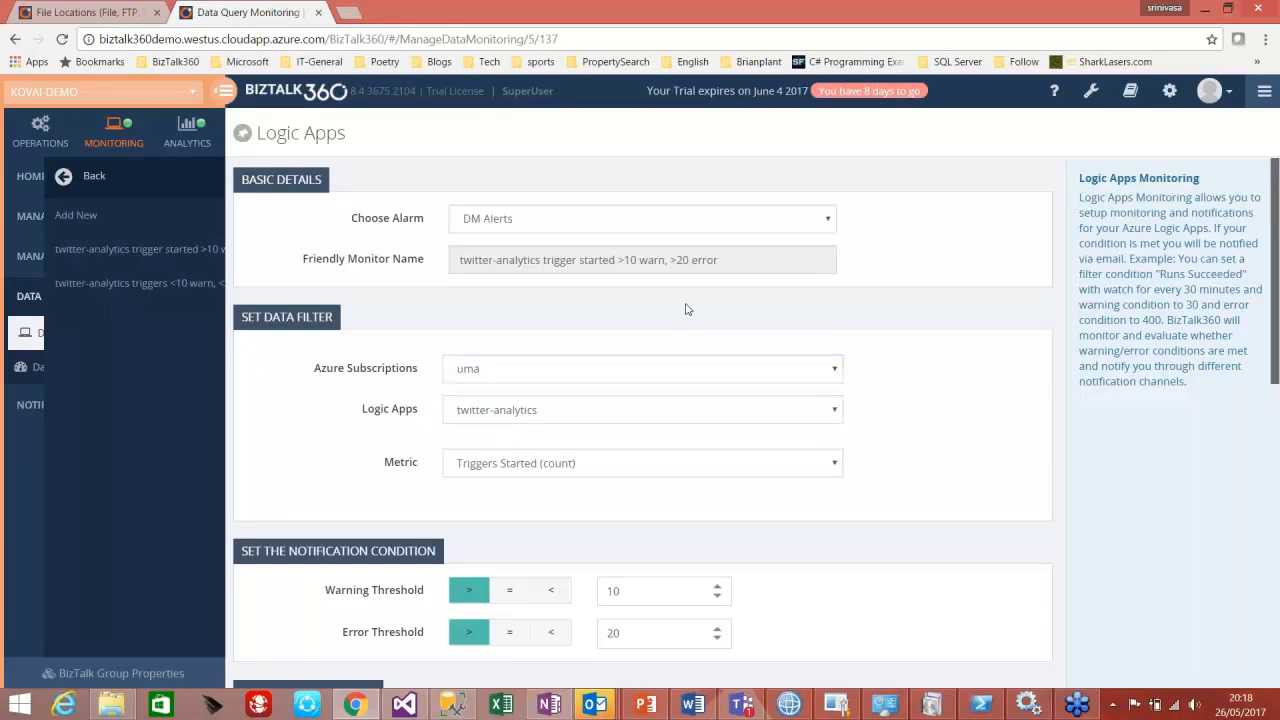
left_click(596, 411)
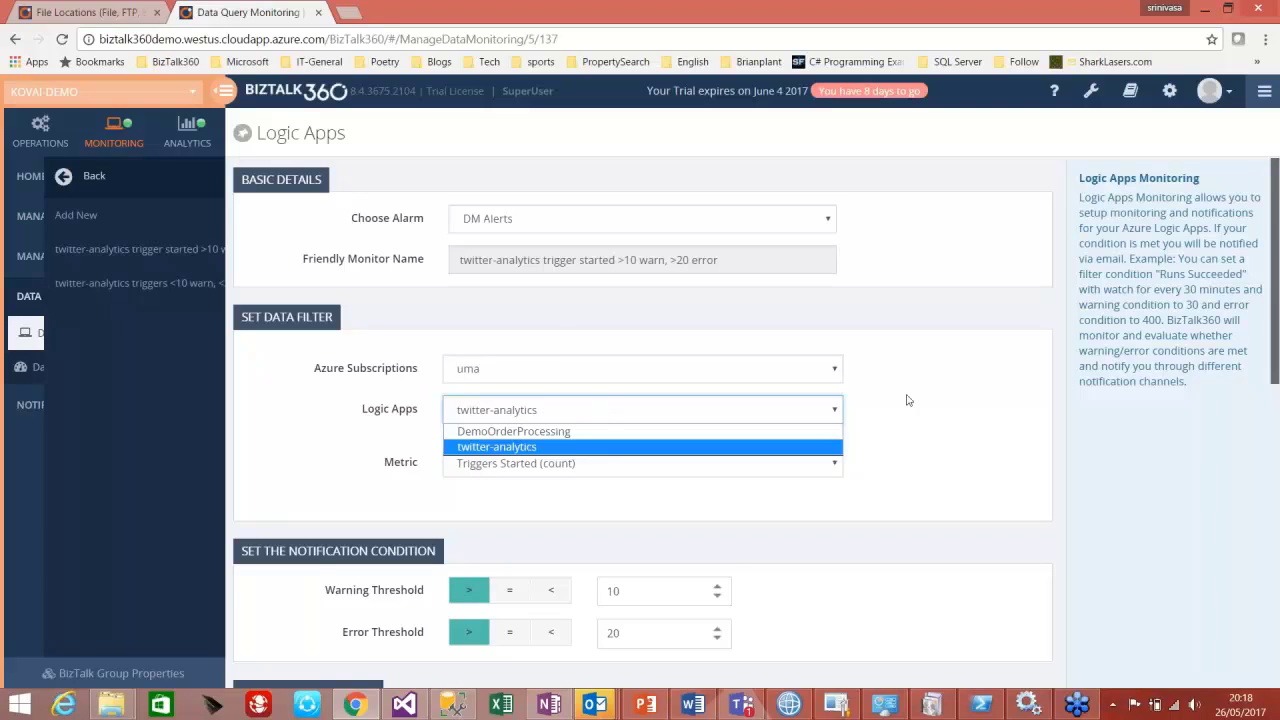
left_click(944, 406)
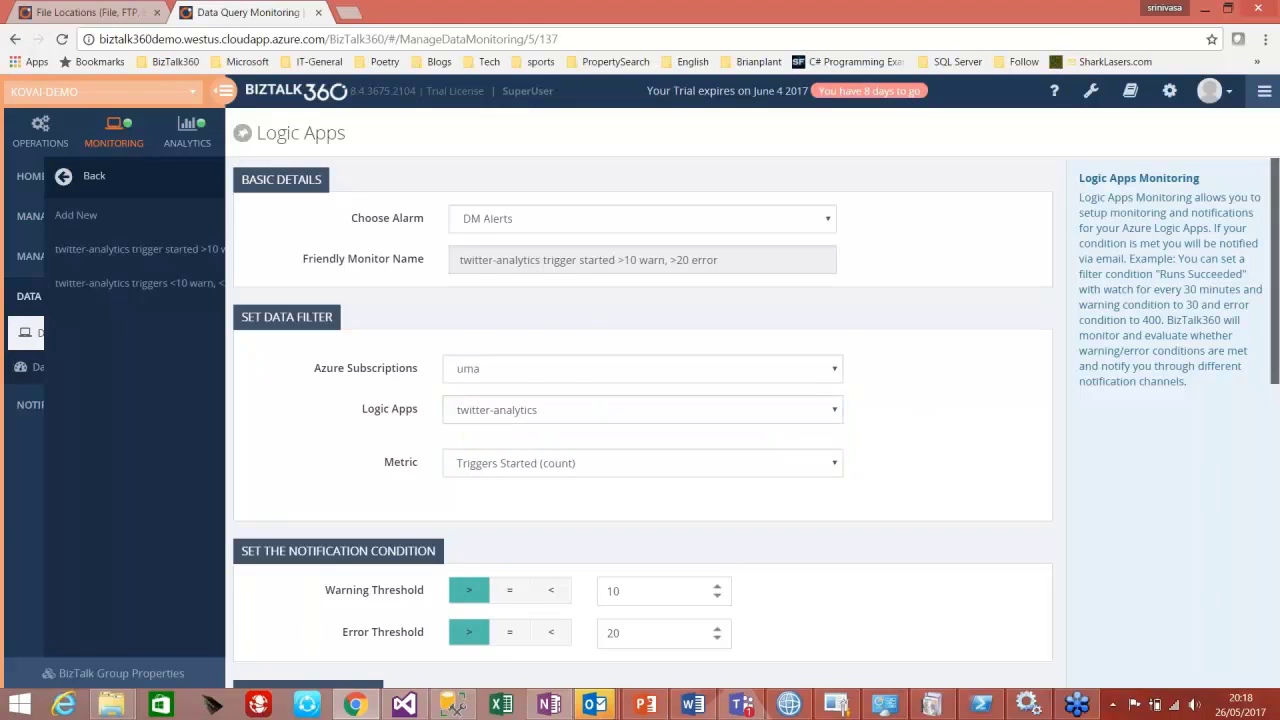
Examine the full range of action, run, trigger and billable execution metrics available for monitoring the twitter-analytics logic app.
left_click(751, 472)
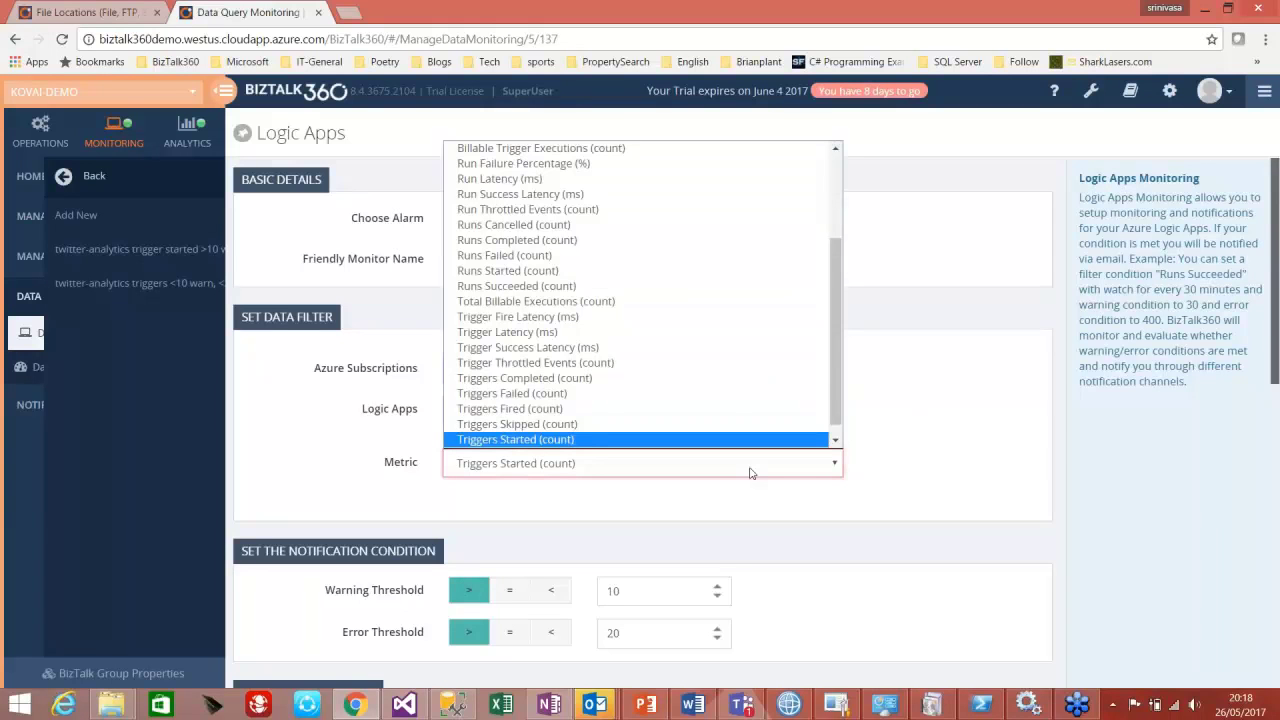
key("Up")
key("Up")
key("Up")
key("Up")
key("Up")
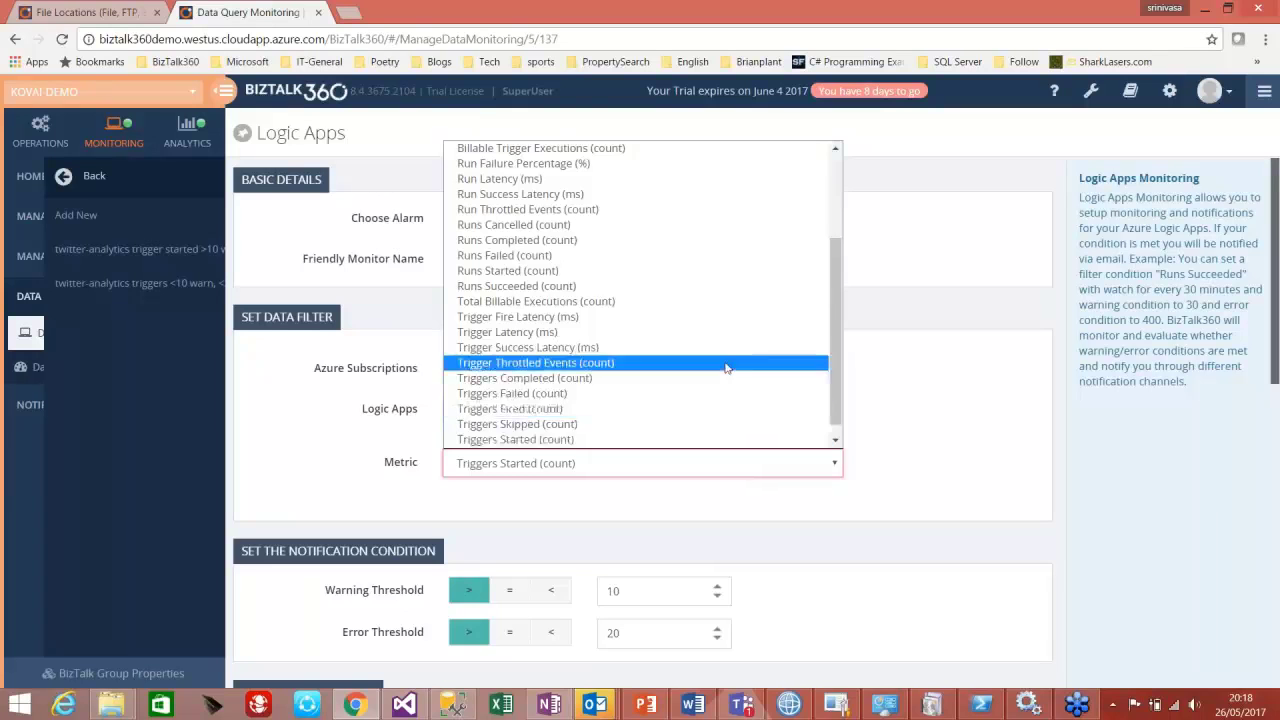
scroll(730, 418, "up", 1)
scroll(640, 362, "up", 2)
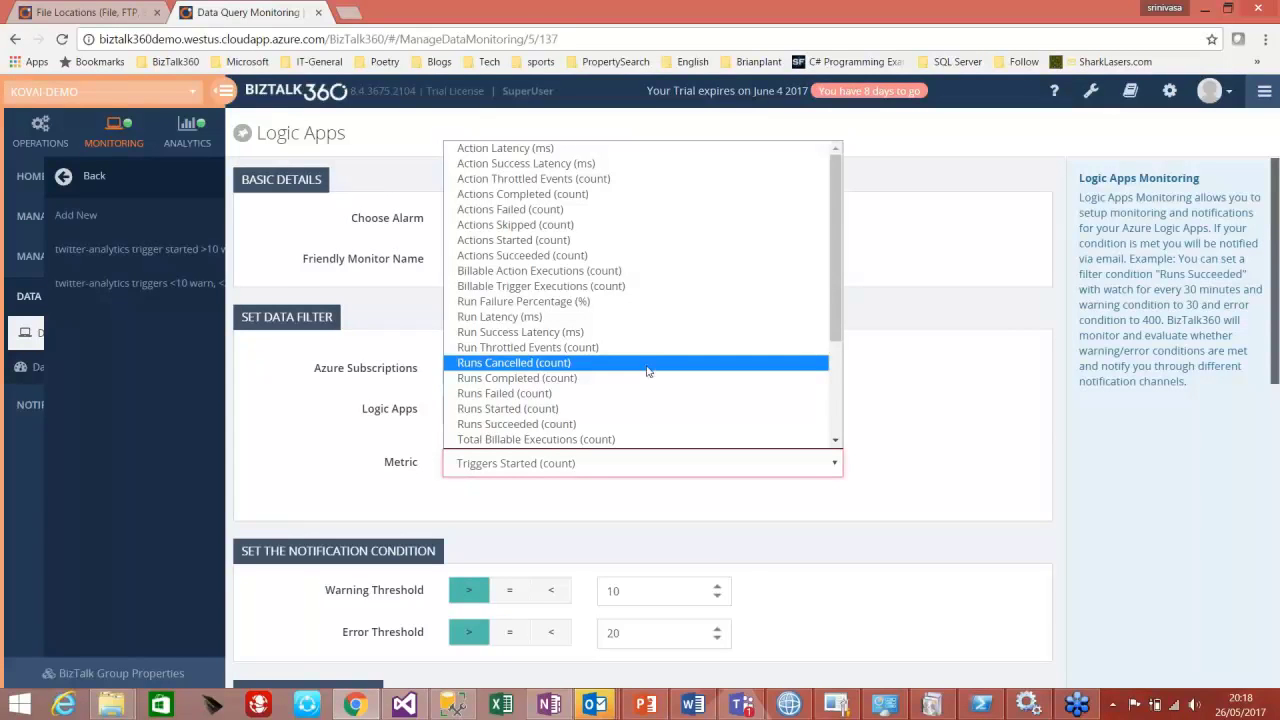
left_click(966, 391)
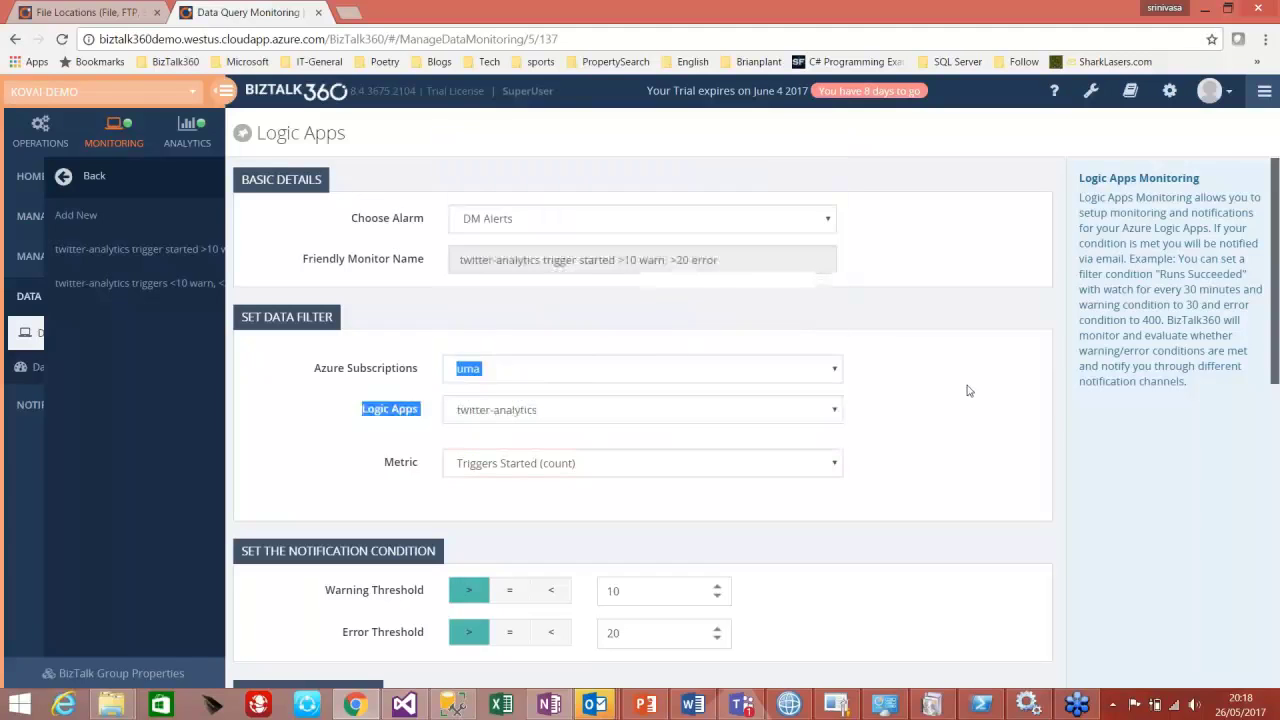
left_click(828, 467)
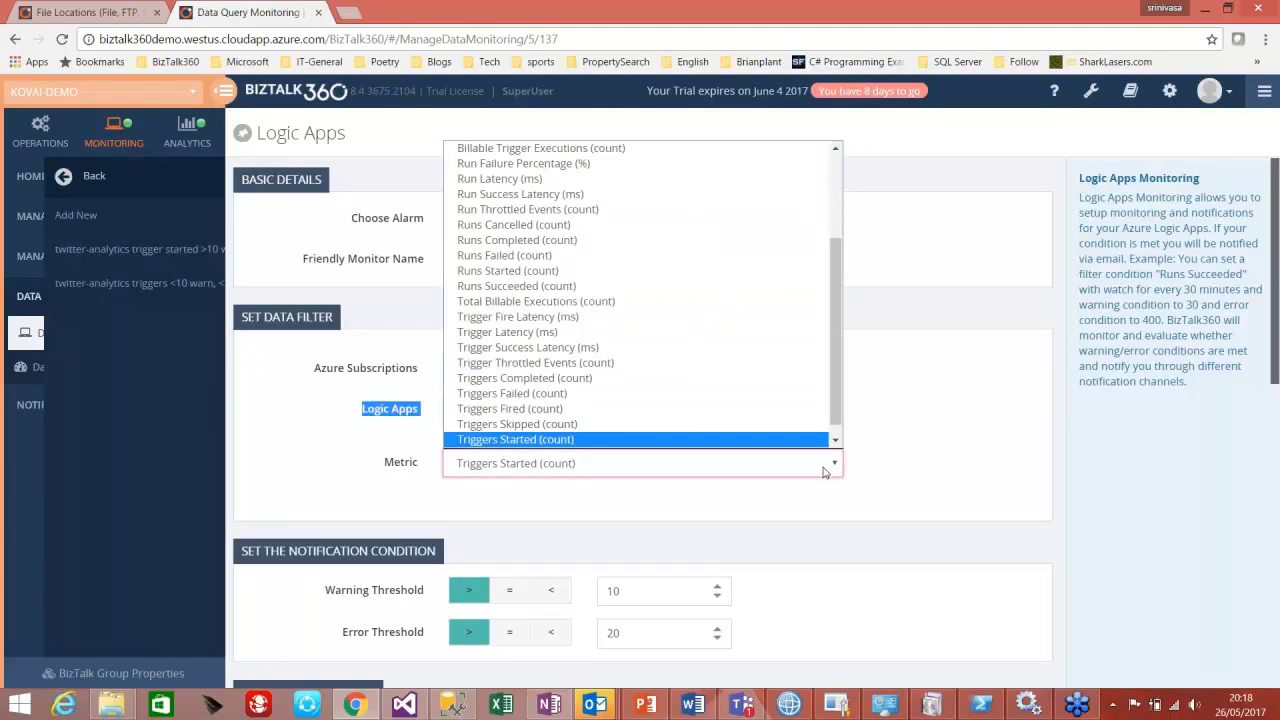
scroll(748, 320, "up", 1)
scroll(640, 300, "up", 1)
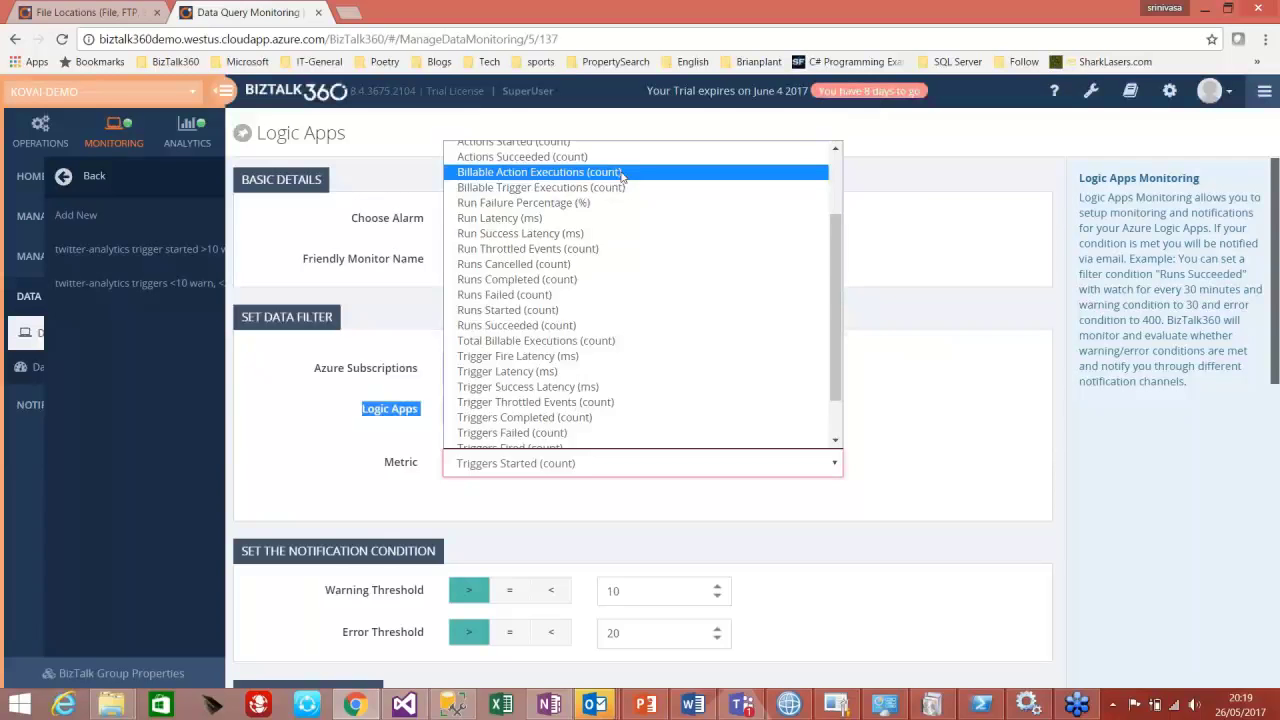
left_click(918, 258)
Review the schedule's warning and error thresholds, monitoring times, check method and summary, and return to the Data Monitoring list without saving.
scroll(640, 420, "down", 1)
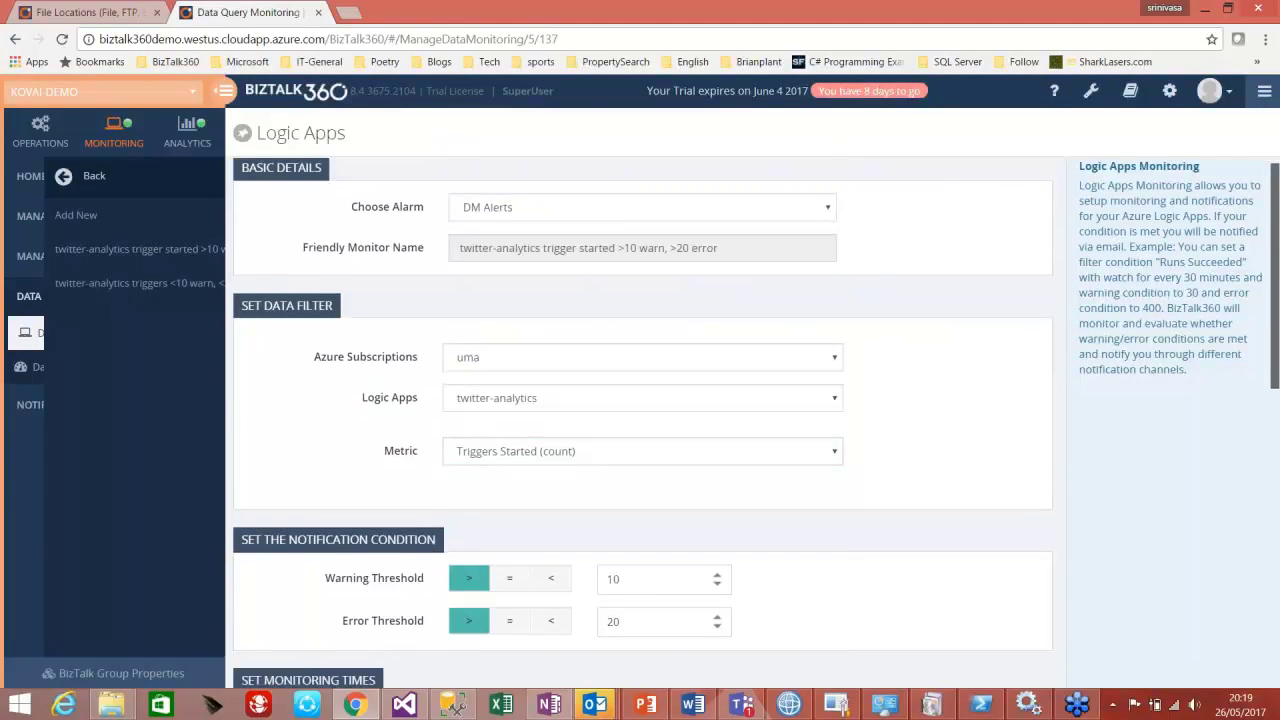
scroll(640, 420, "down", 1)
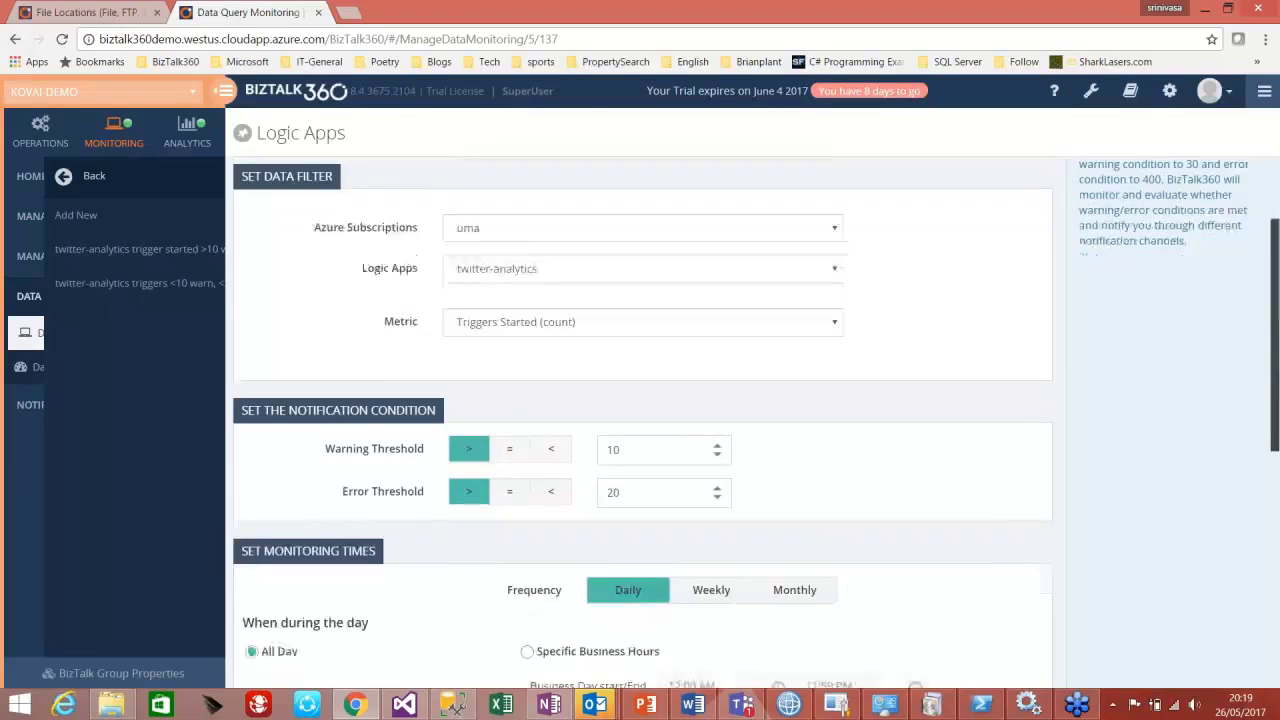
scroll(640, 420, "down", 1)
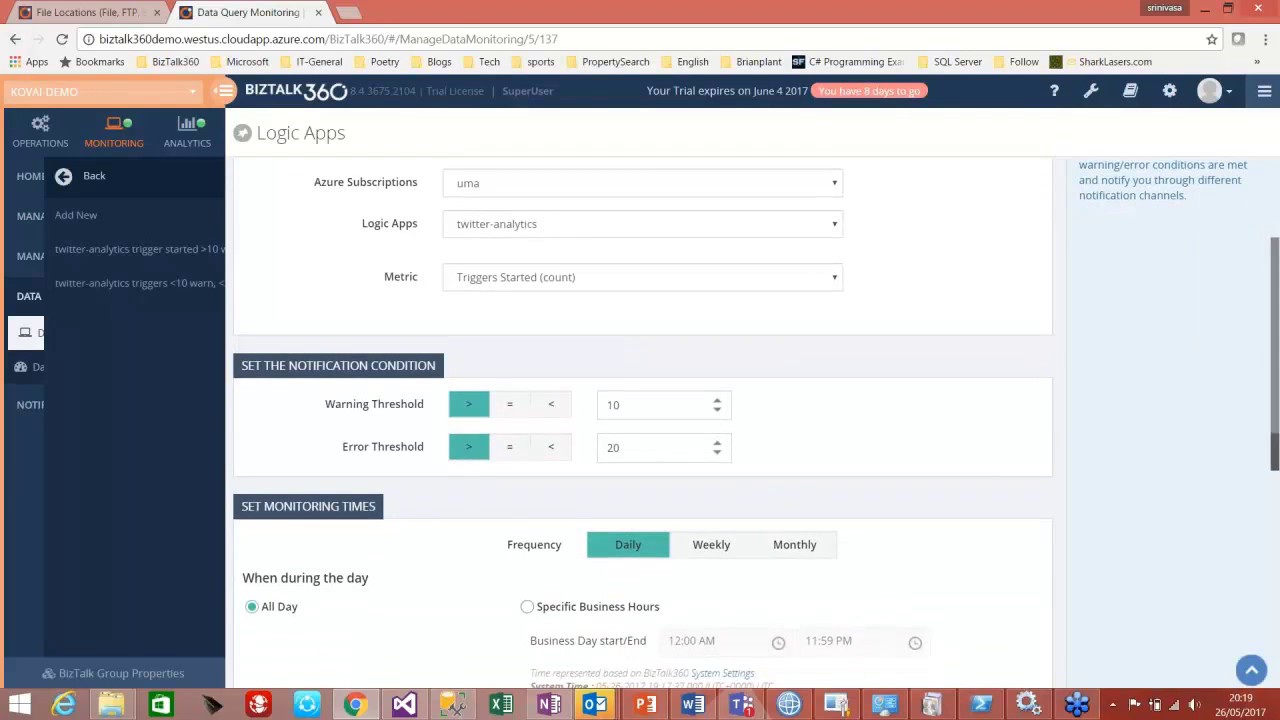
scroll(640, 420, "down", 2)
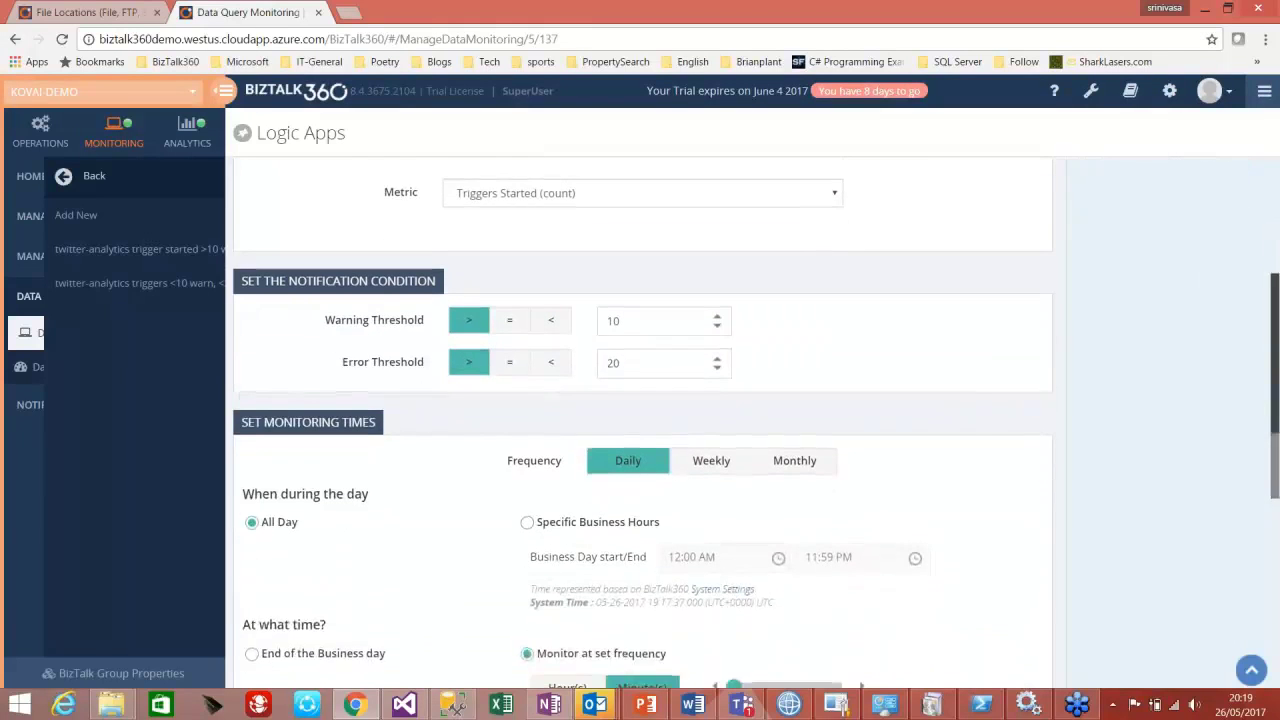
scroll(640, 420, "down", 1)
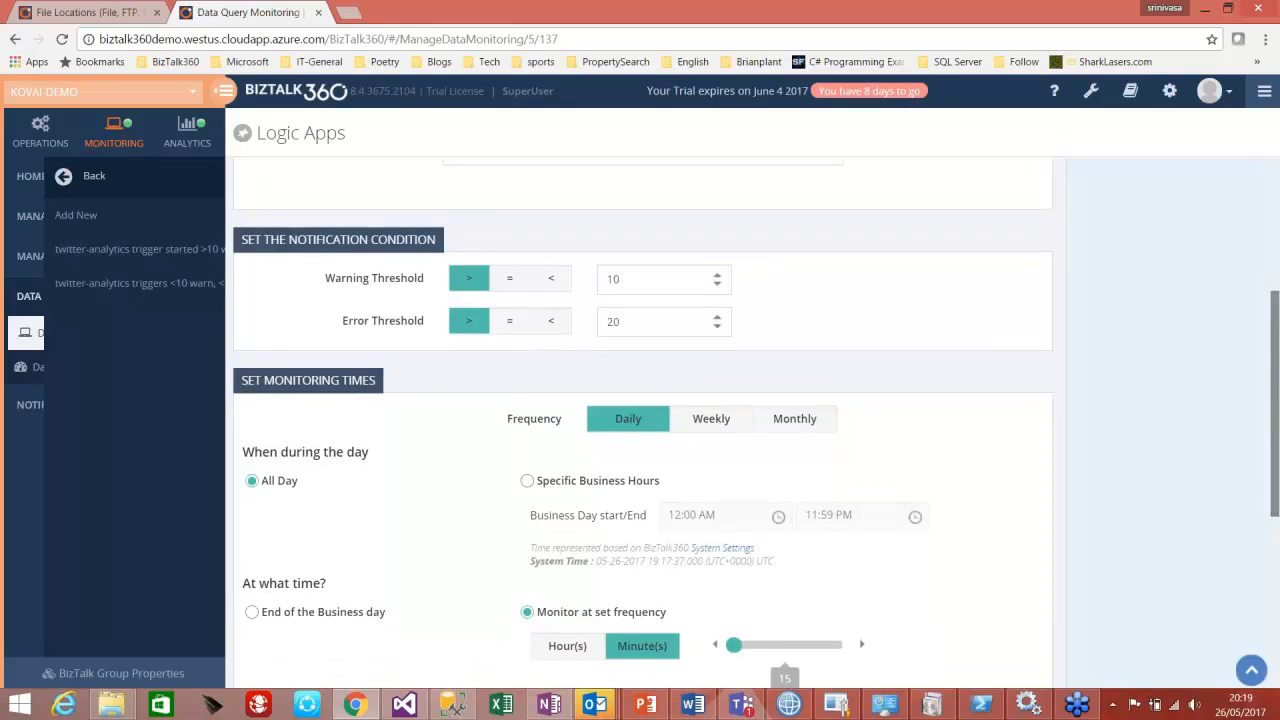
scroll(782, 509, "down", 3)
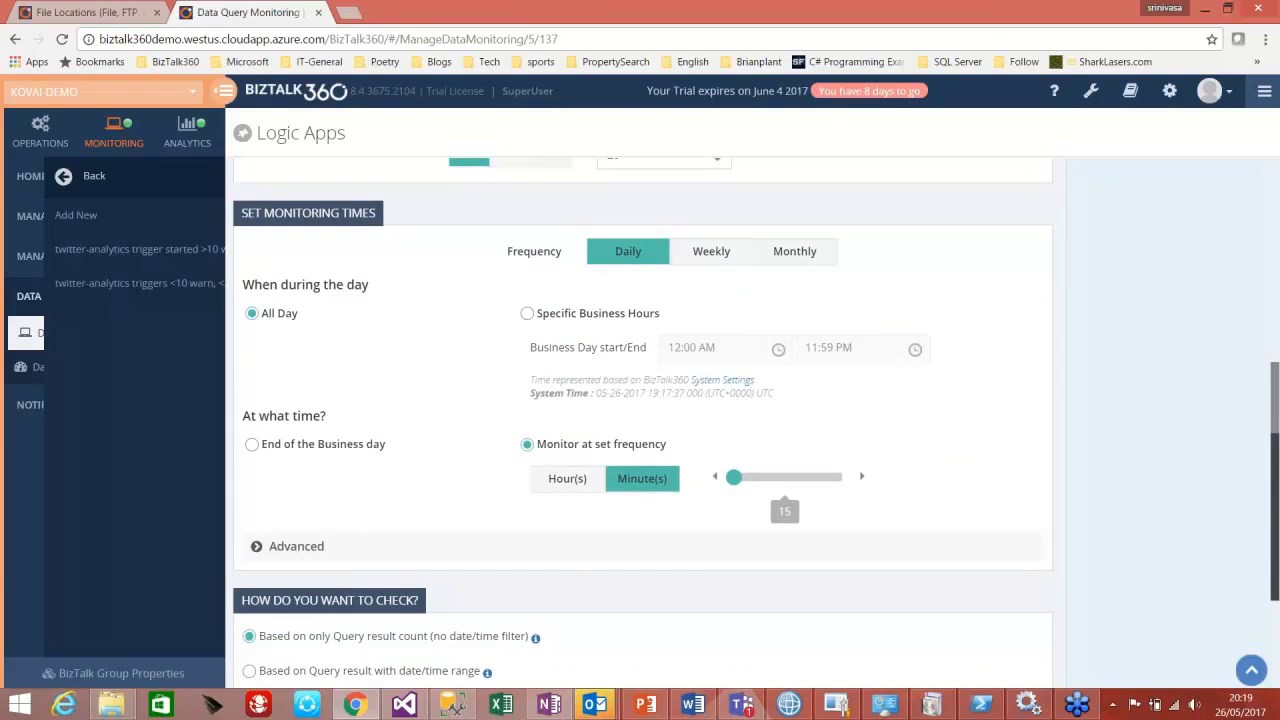
scroll(782, 480, "down", 2)
scroll(782, 369, "down", 1)
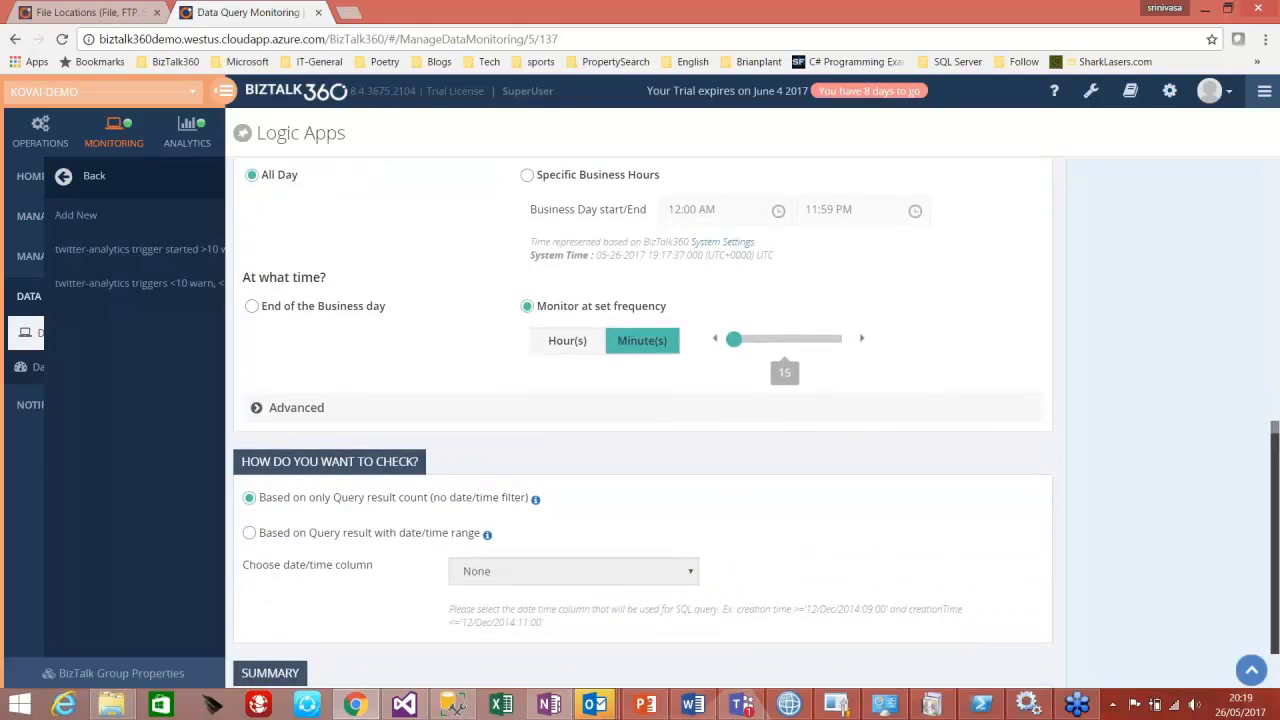
scroll(782, 342, "down", 1)
scroll(782, 266, "down", 1)
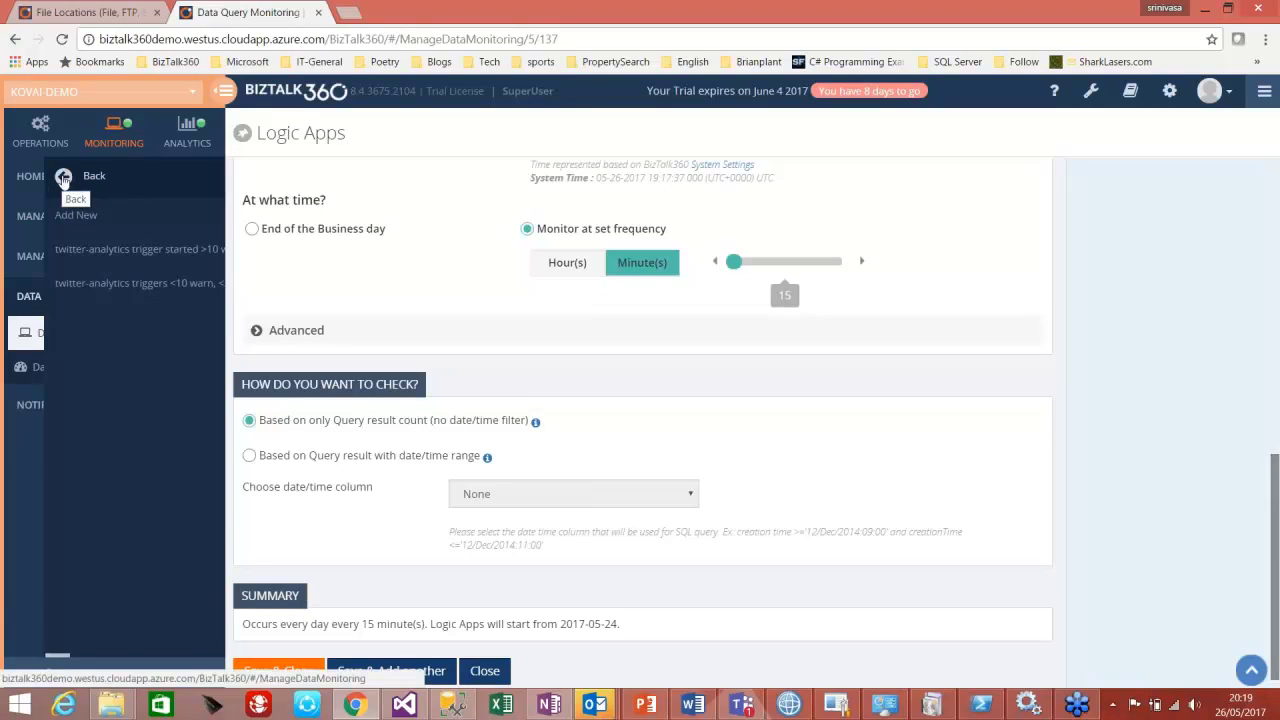
left_click(63, 178)
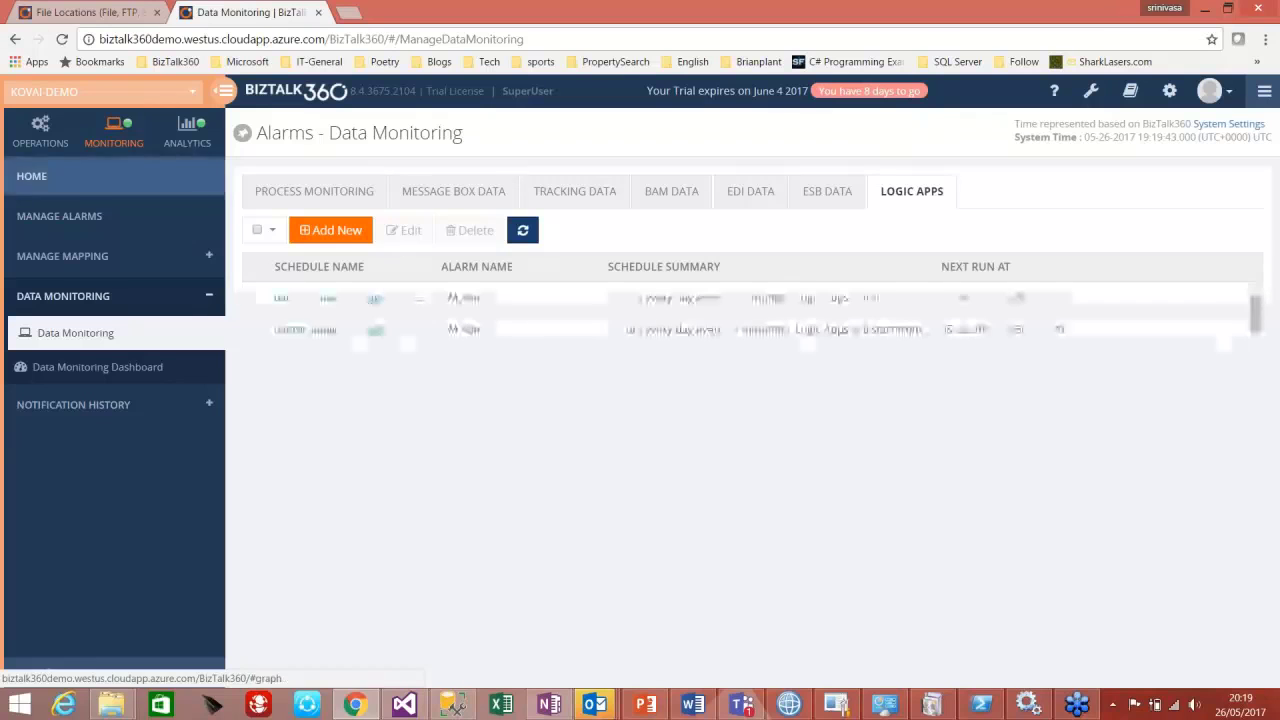
Open the BizTalk Health Monitor reports from the health check tools in Operations and list the available report dates.
left_click(42, 145)
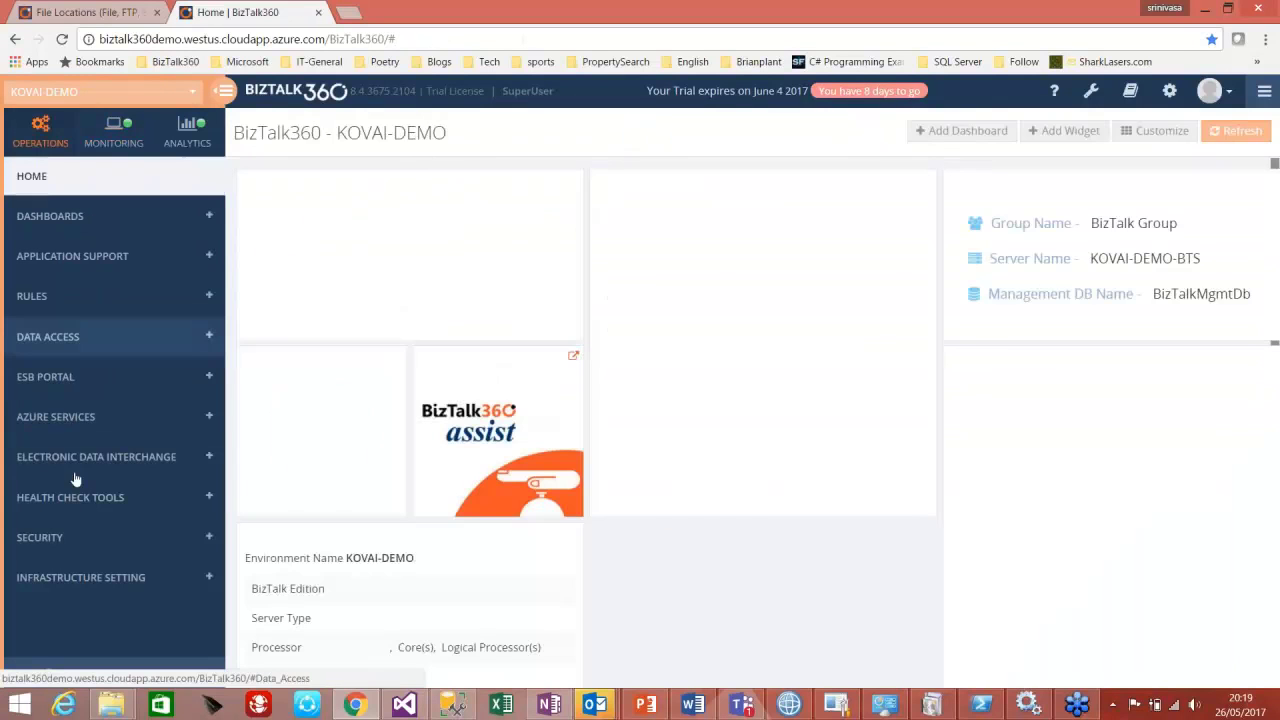
left_click(77, 498)
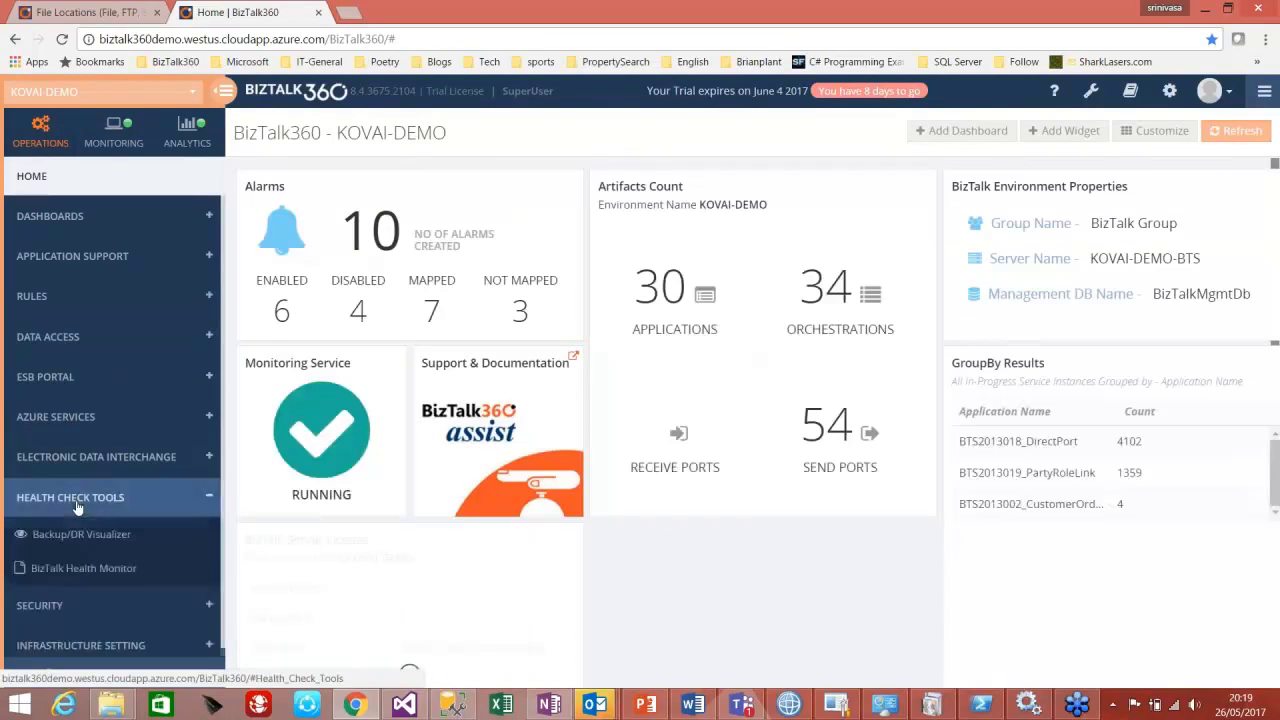
left_click(100, 568)
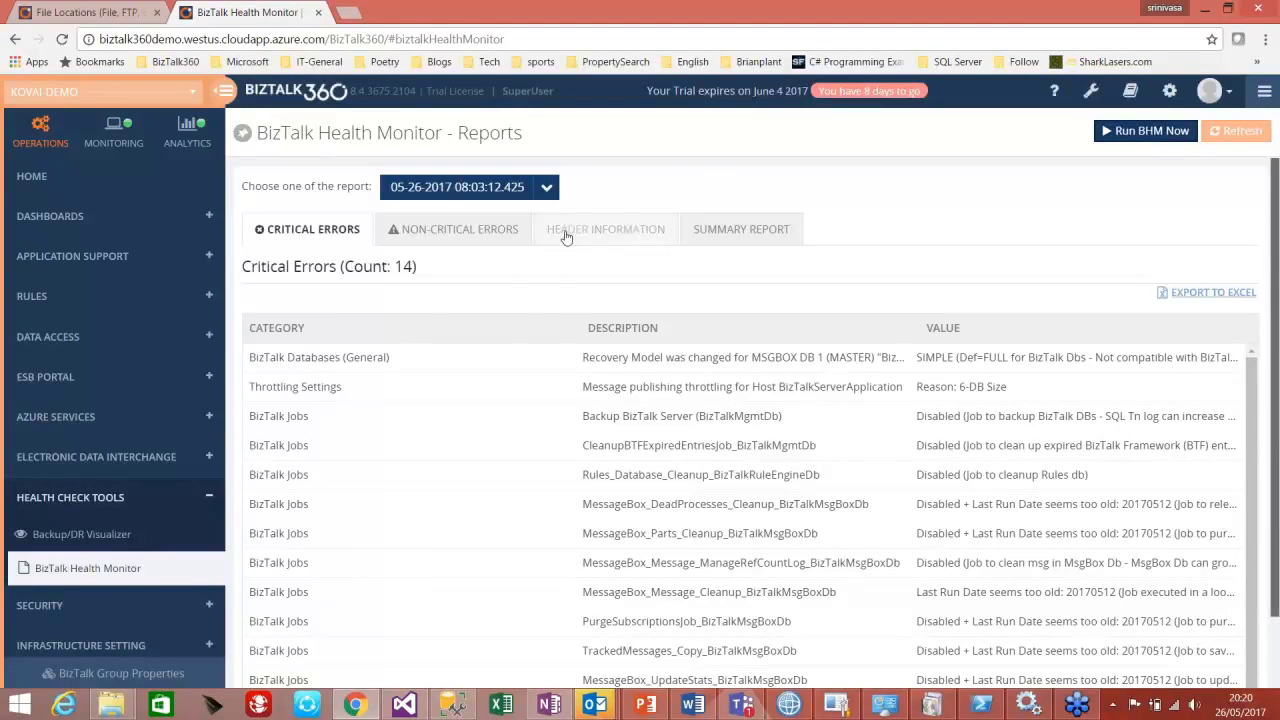
left_click(547, 190)
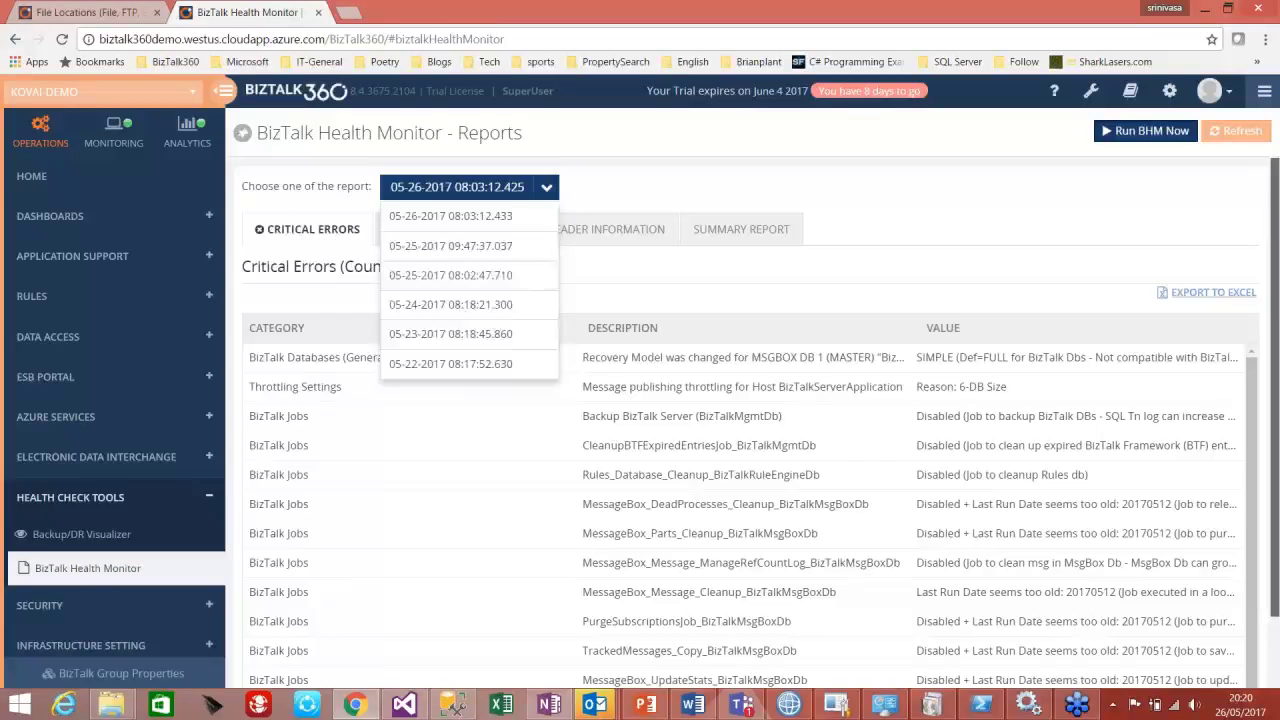
left_click(709, 185)
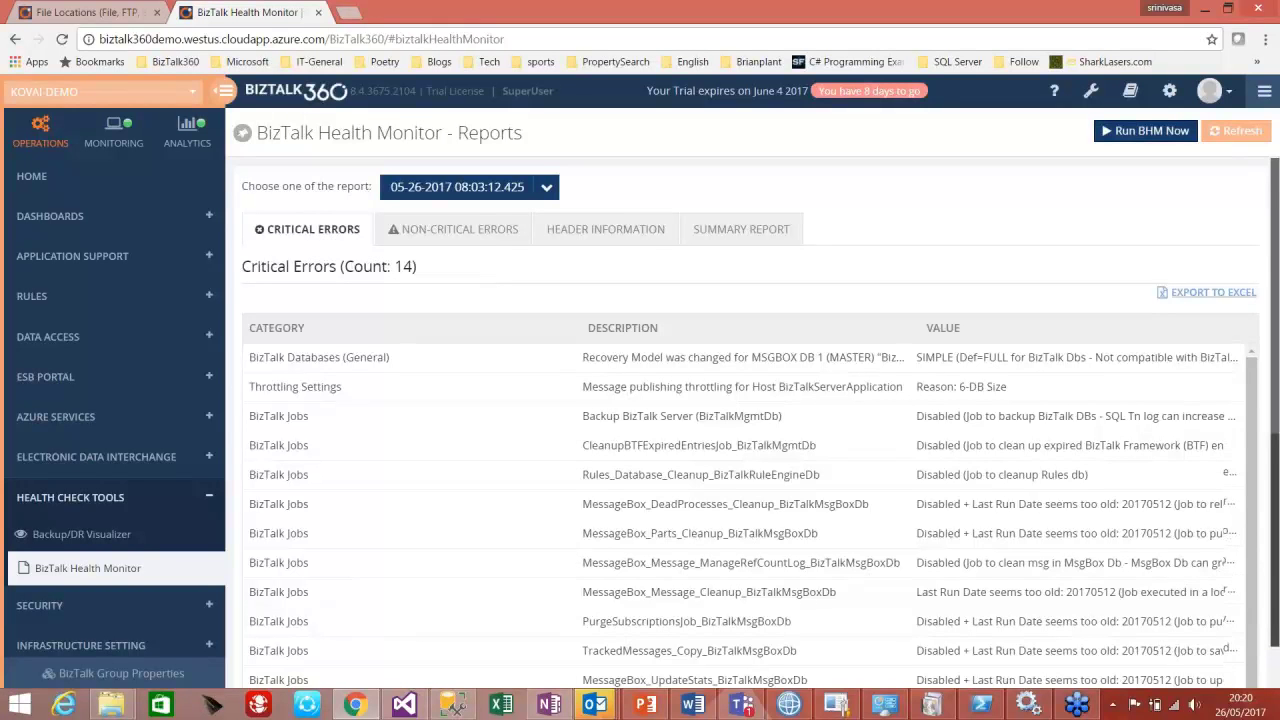
scroll(757, 421, "down", 1)
scroll(757, 421, "down", 1)
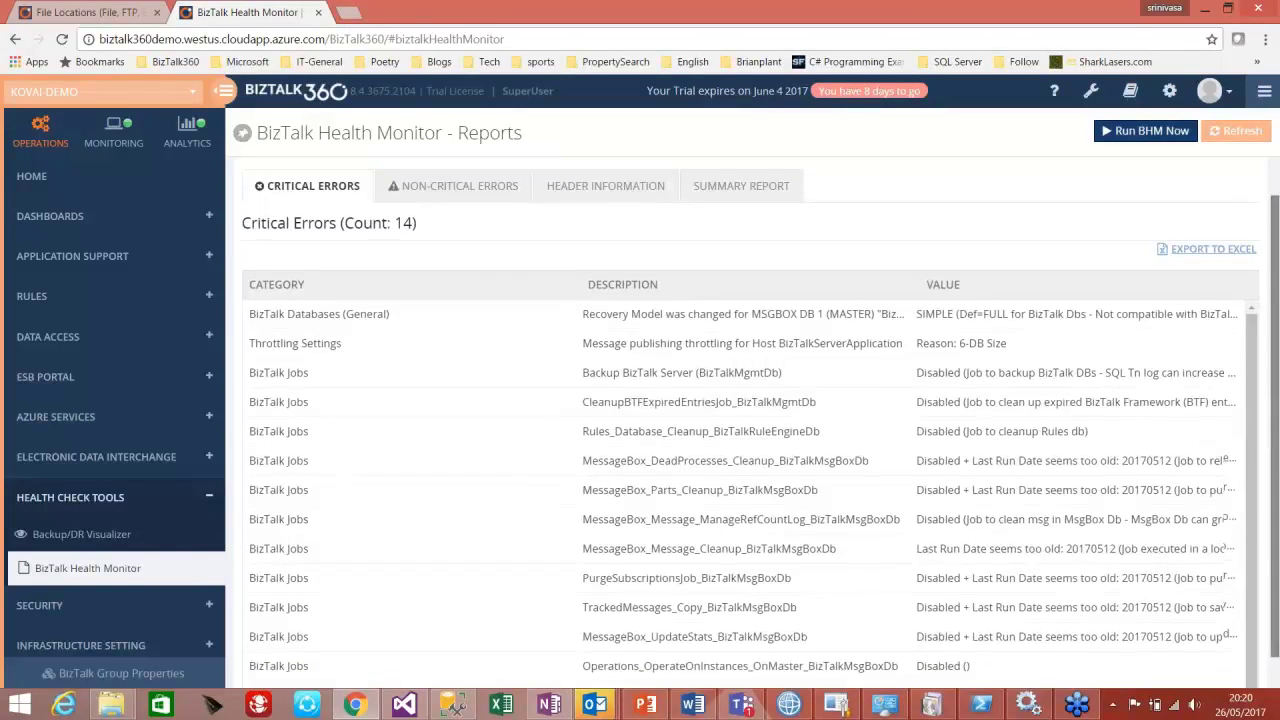
scroll(757, 421, "down", 1)
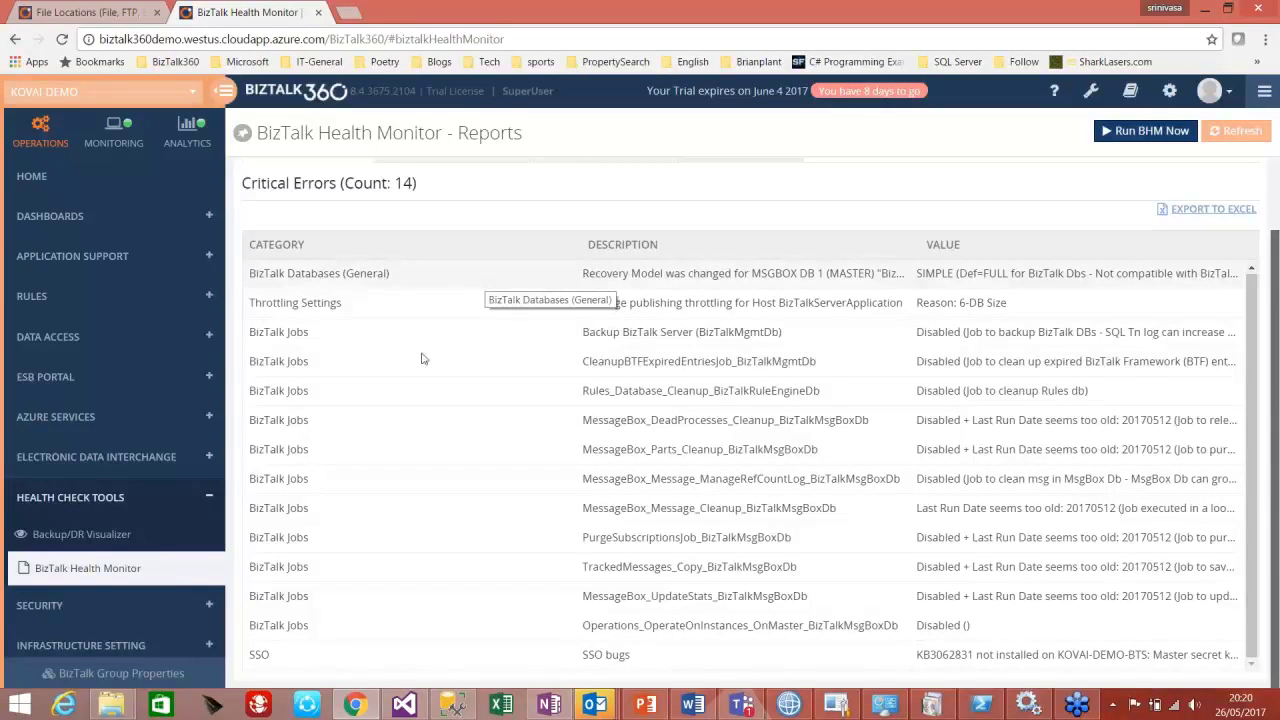
left_click(643, 704)
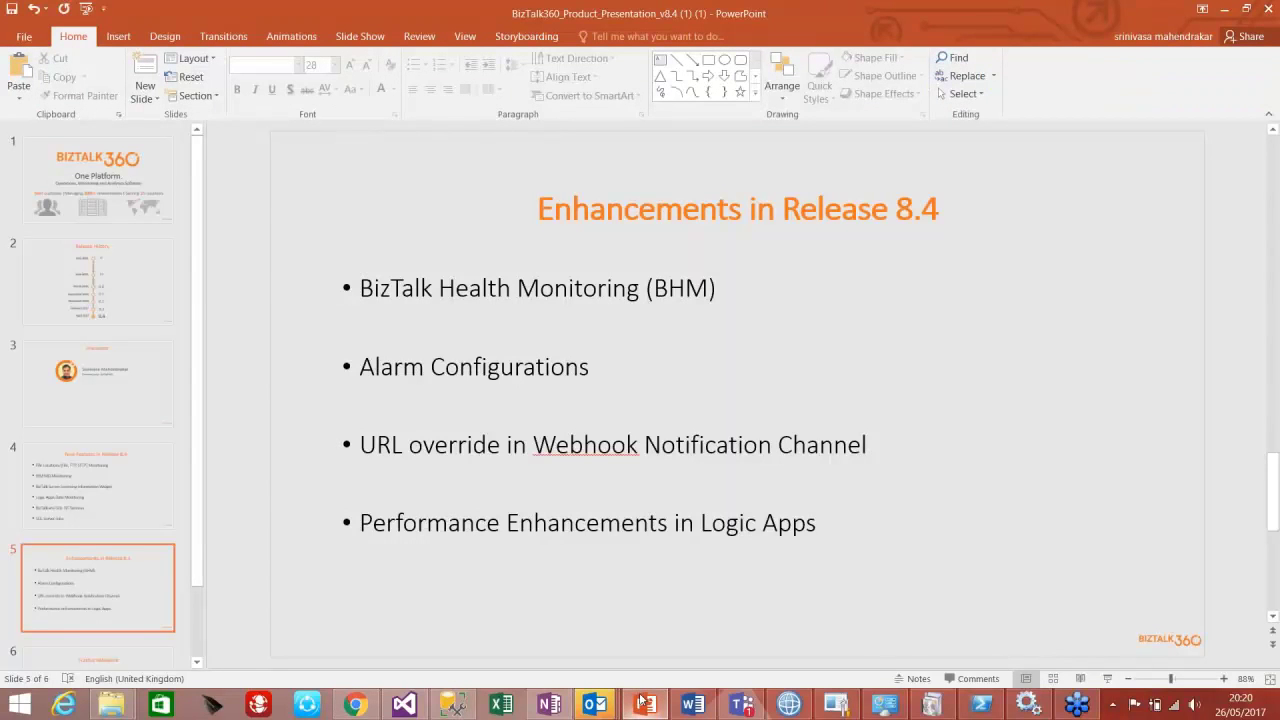
key("alt+Tab")
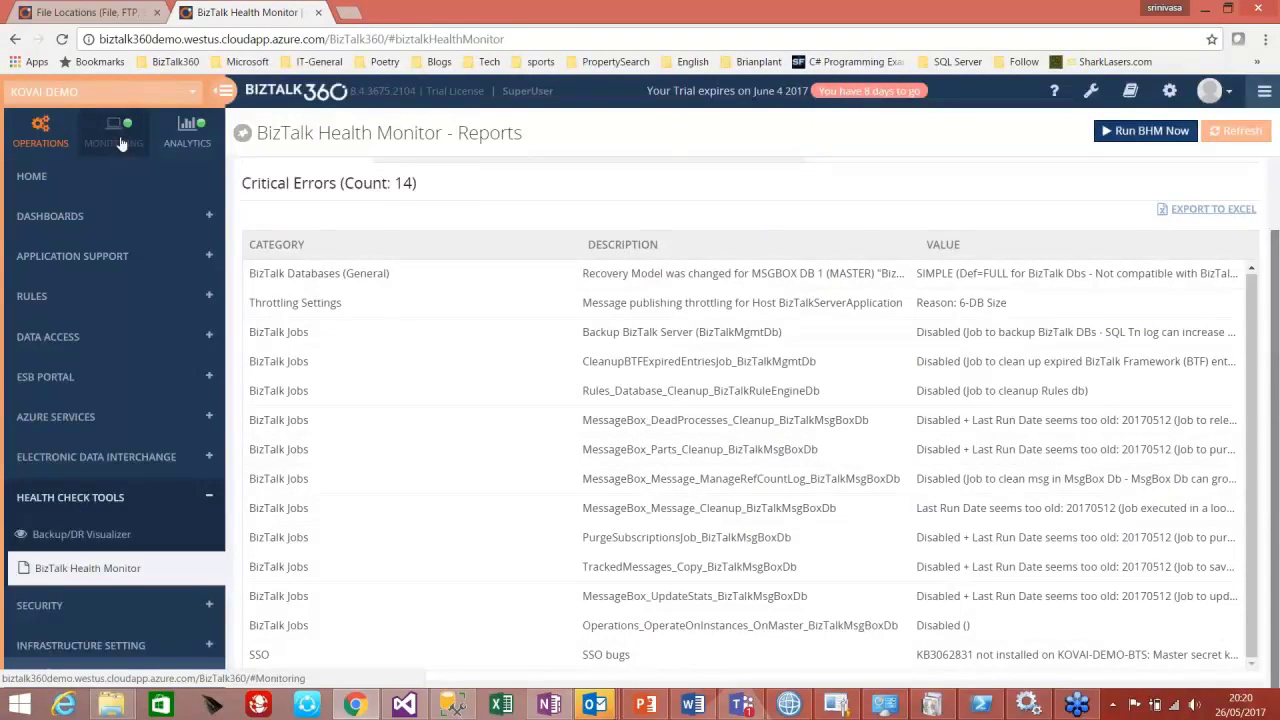
View the basic details of the Azure Queue Orphaned Testing alarm in the Monitoring section's alarm management, and close them without saving.
left_click(116, 137)
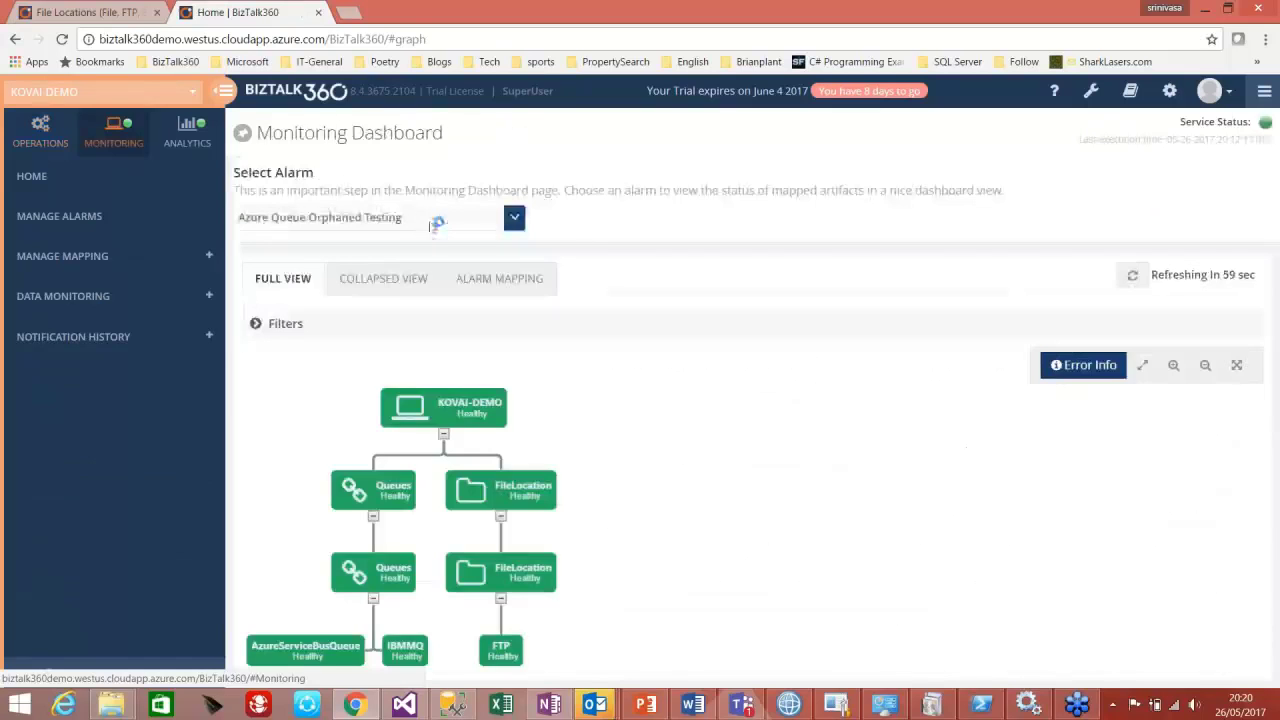
left_click(88, 228)
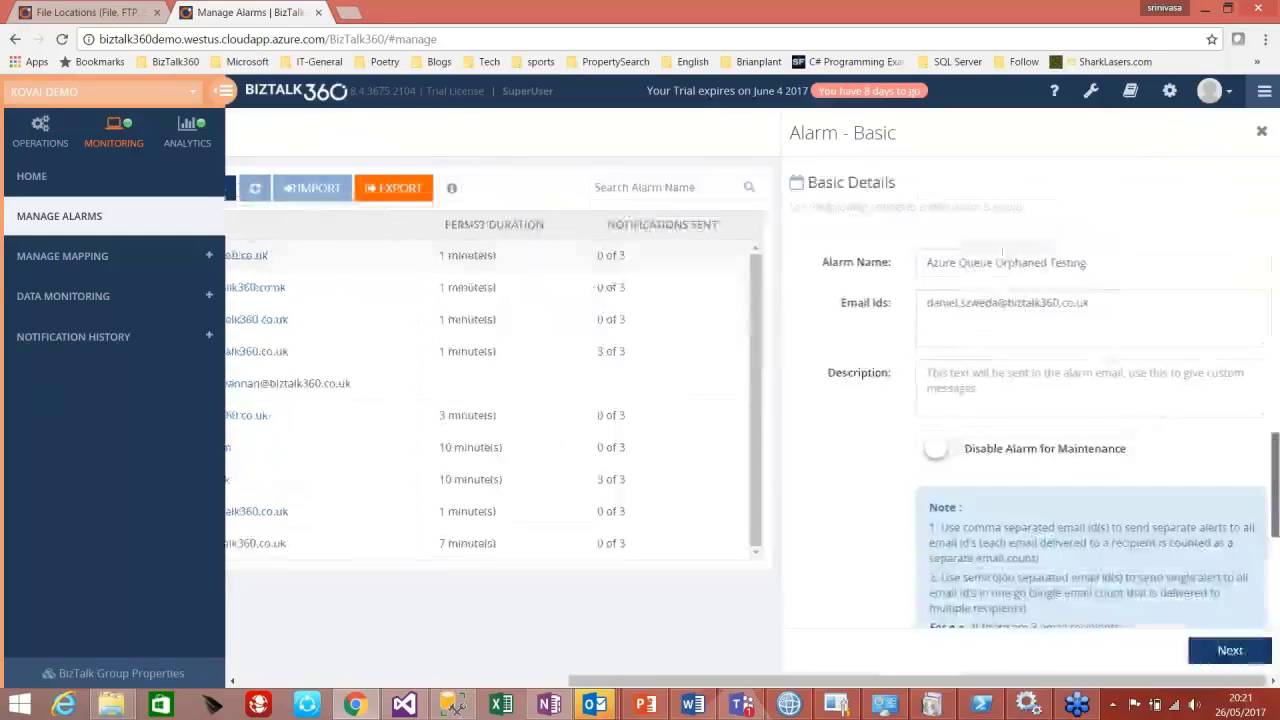
left_click(992, 262)
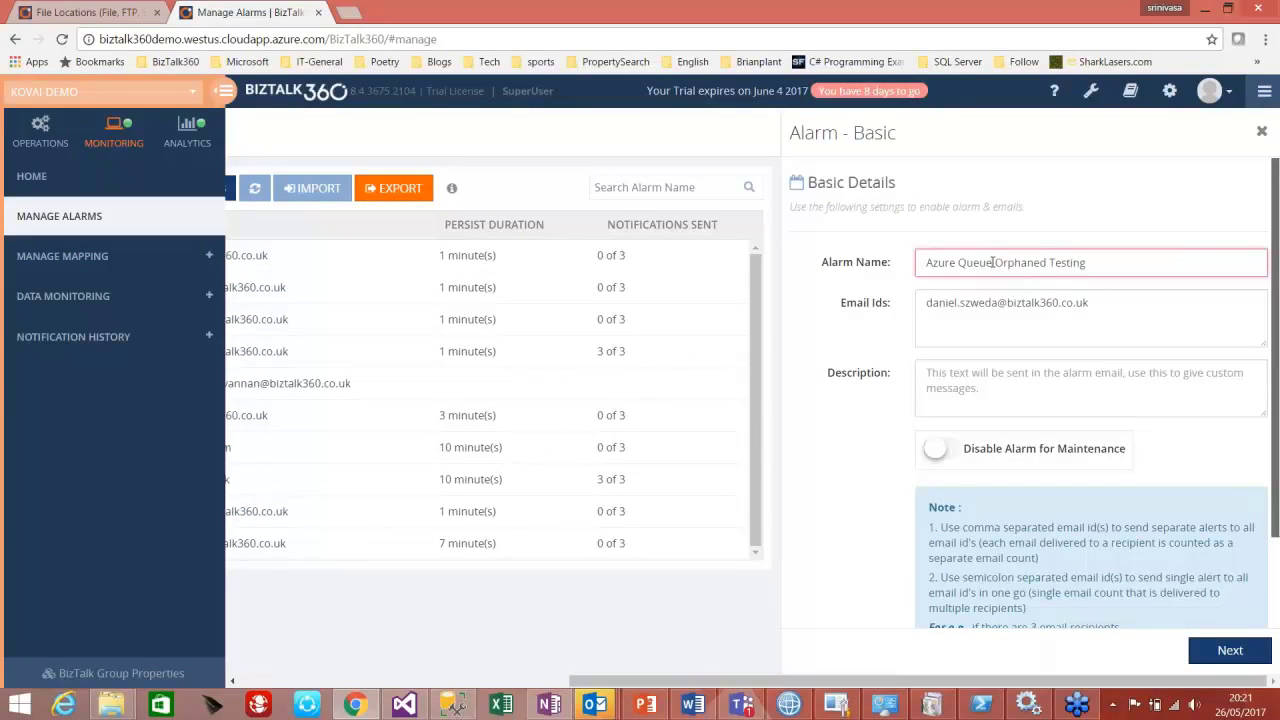
left_click(1262, 133)
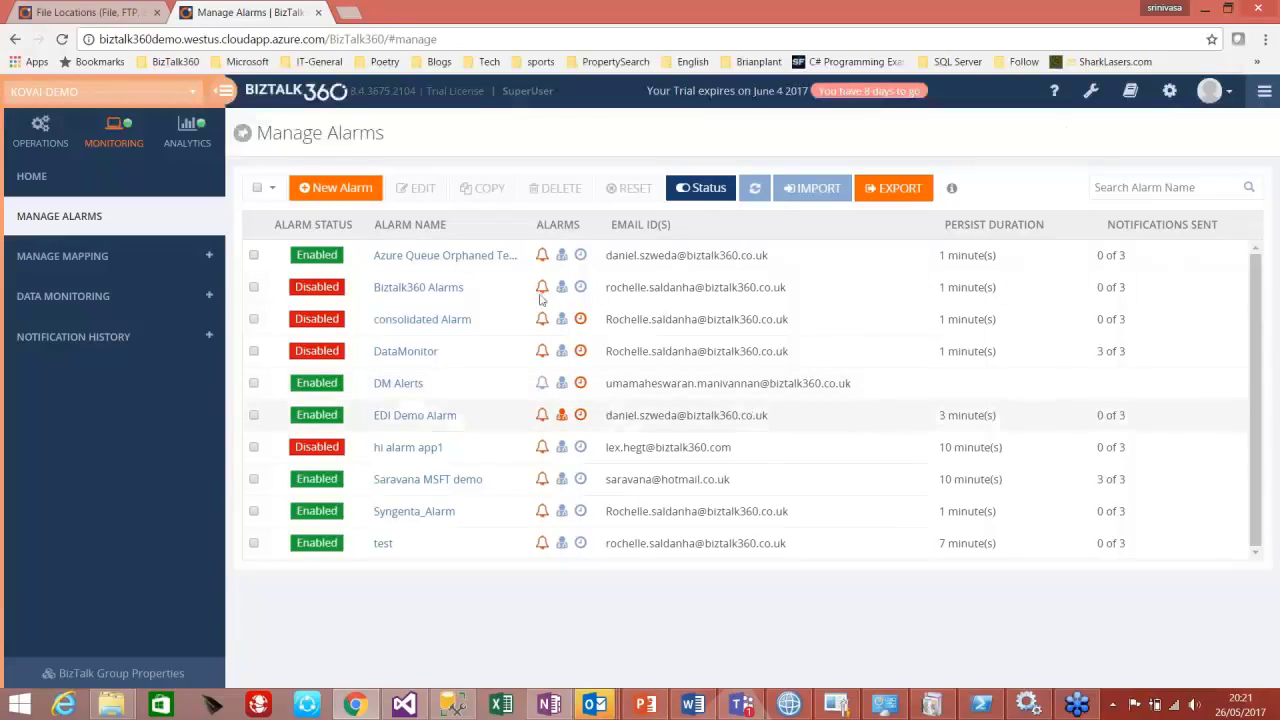
Review the Azure Queue Orphaned Testing alarm's settings from the basic details through threshold and data monitoring to advanced notifications, and close without saving.
left_click(447, 257)
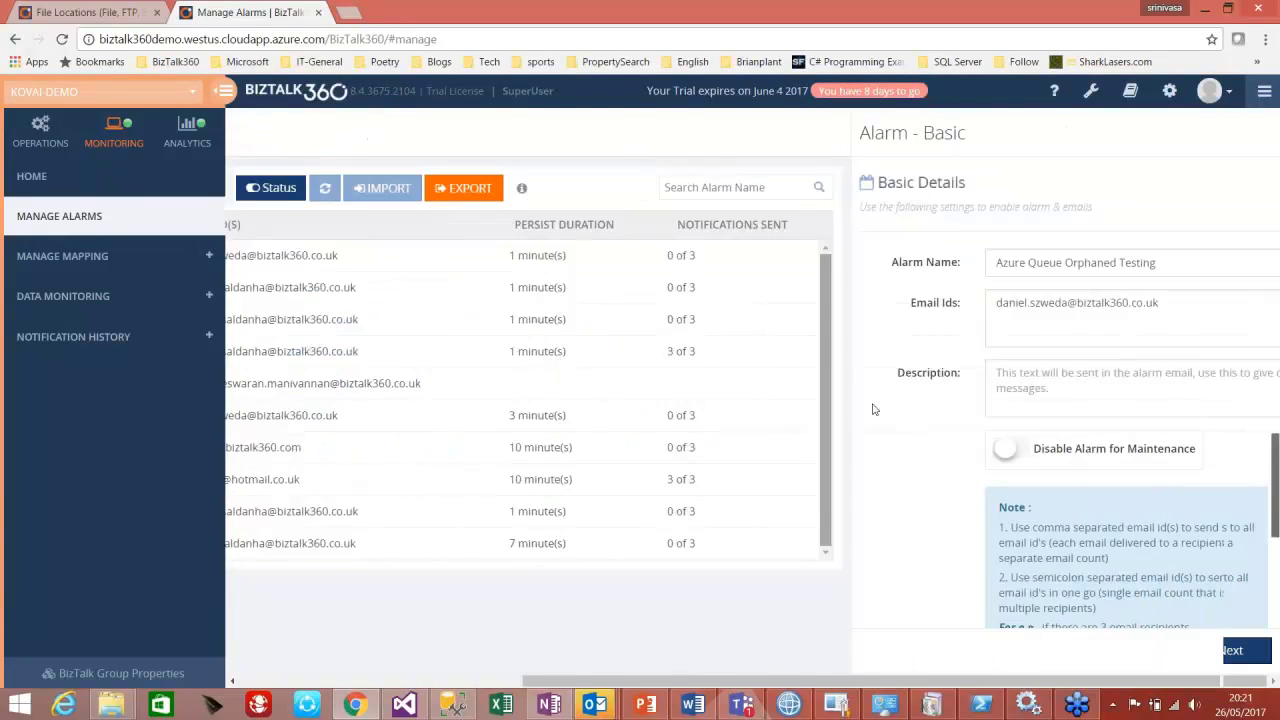
scroll(1030, 400, "down", 1)
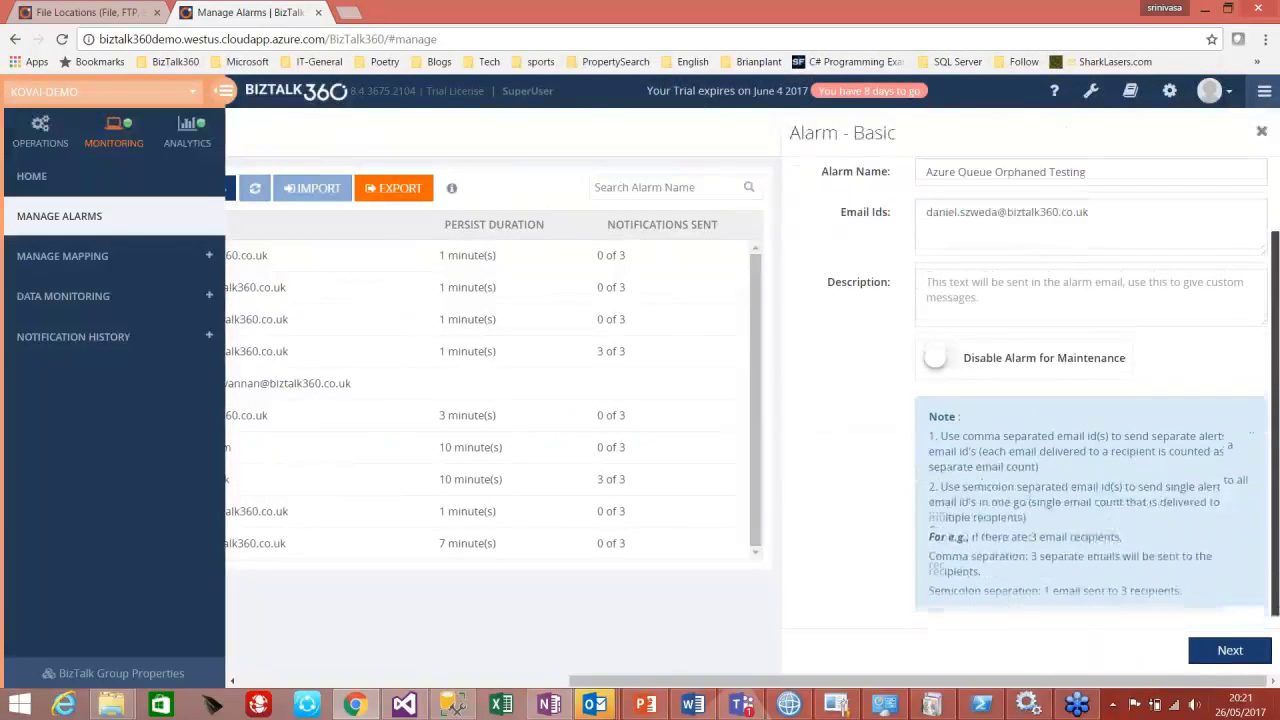
left_click(1230, 650)
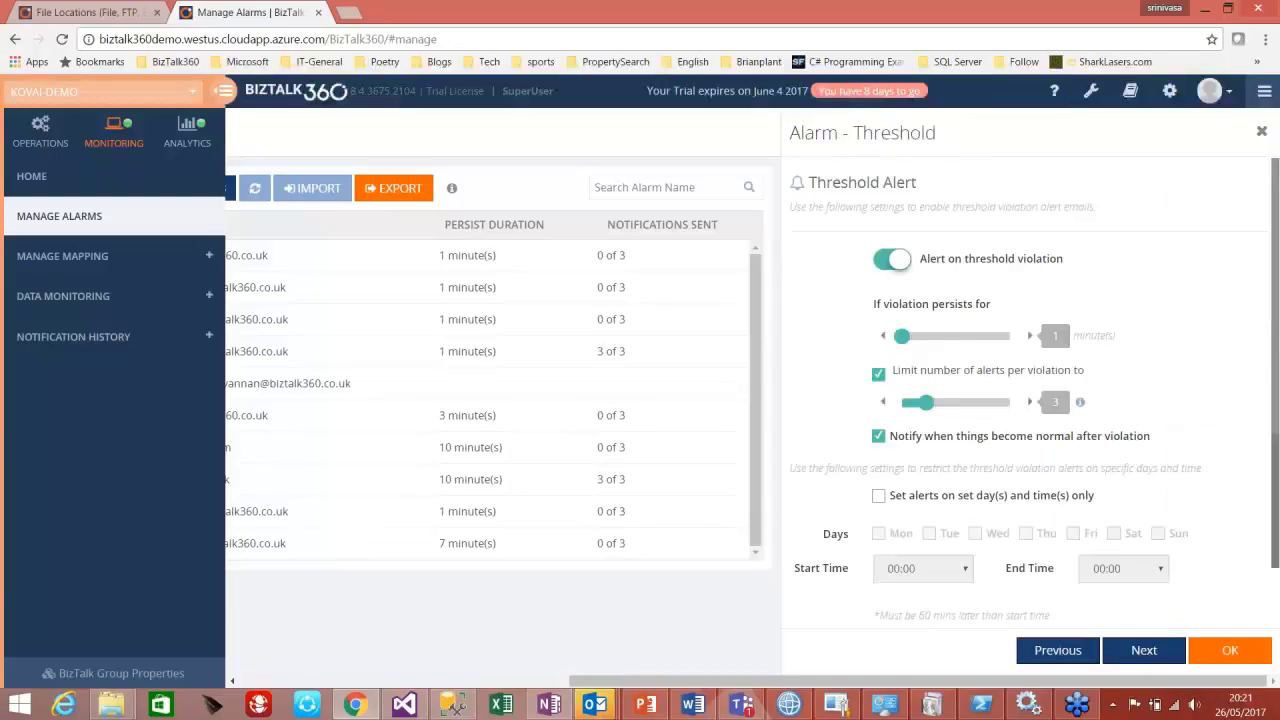
left_click(1140, 650)
left_click(1140, 650)
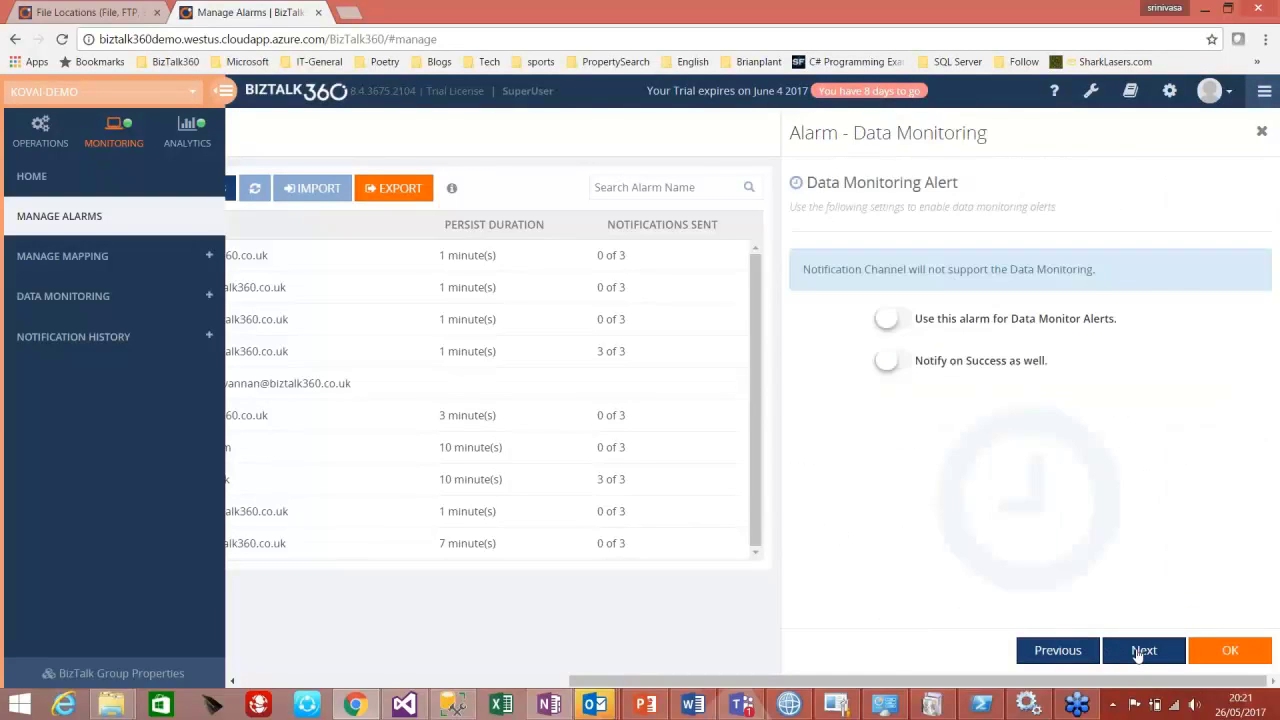
left_click(1140, 650)
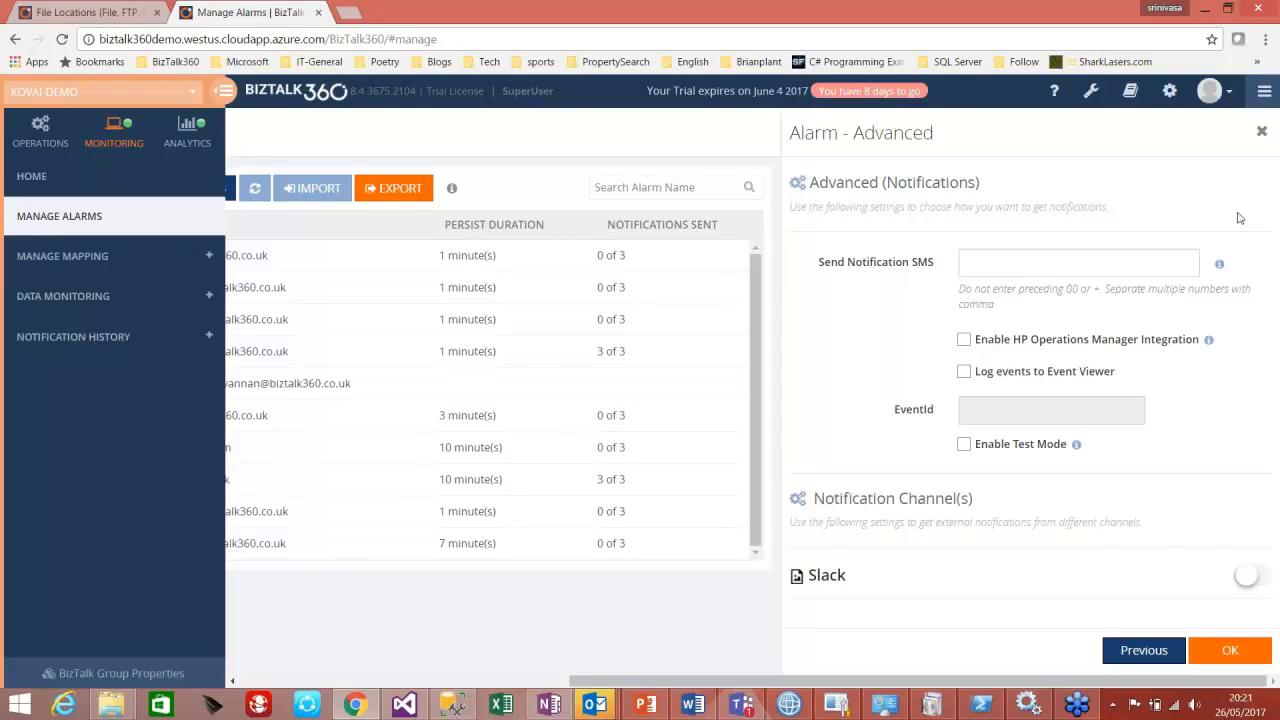
left_click(1262, 131)
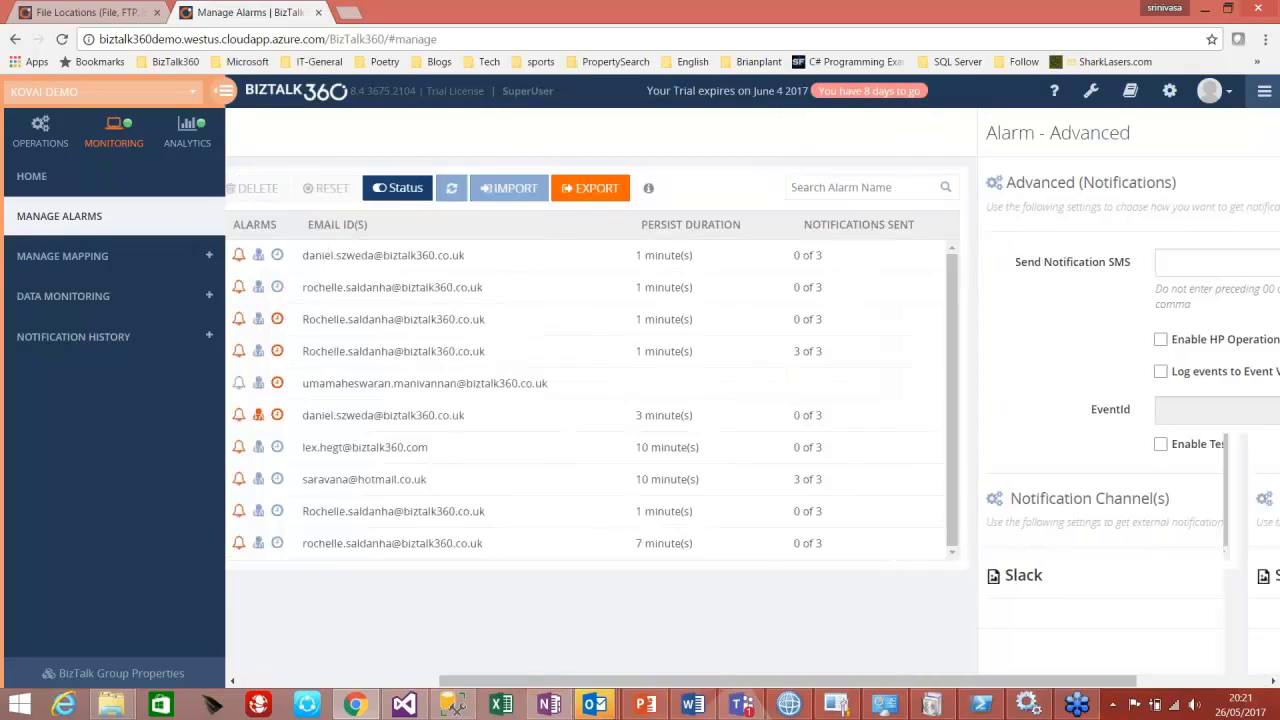